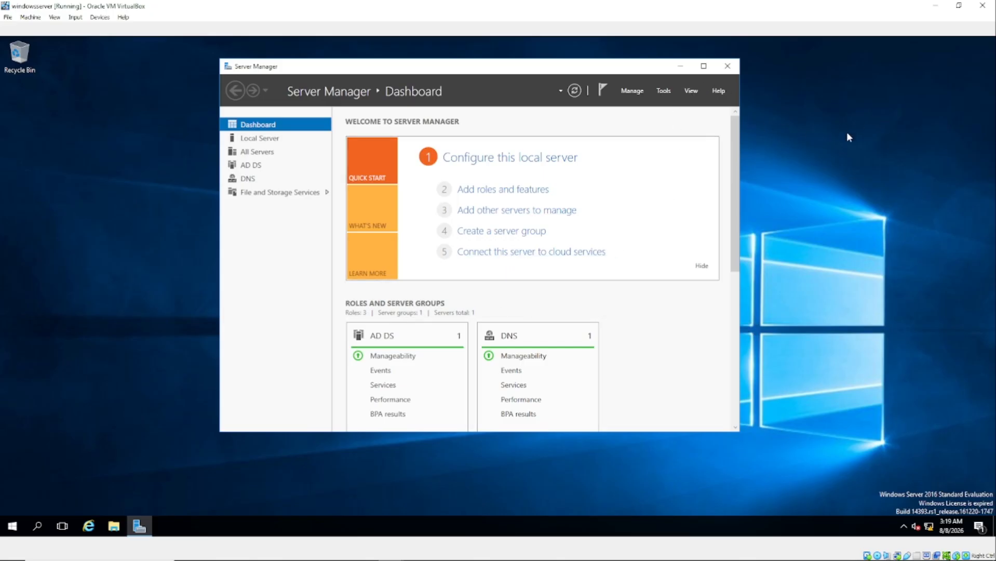
Switch to the running WINDOWS 11 VirtualBox window with Alt+Tab.
key(alt+Tab)
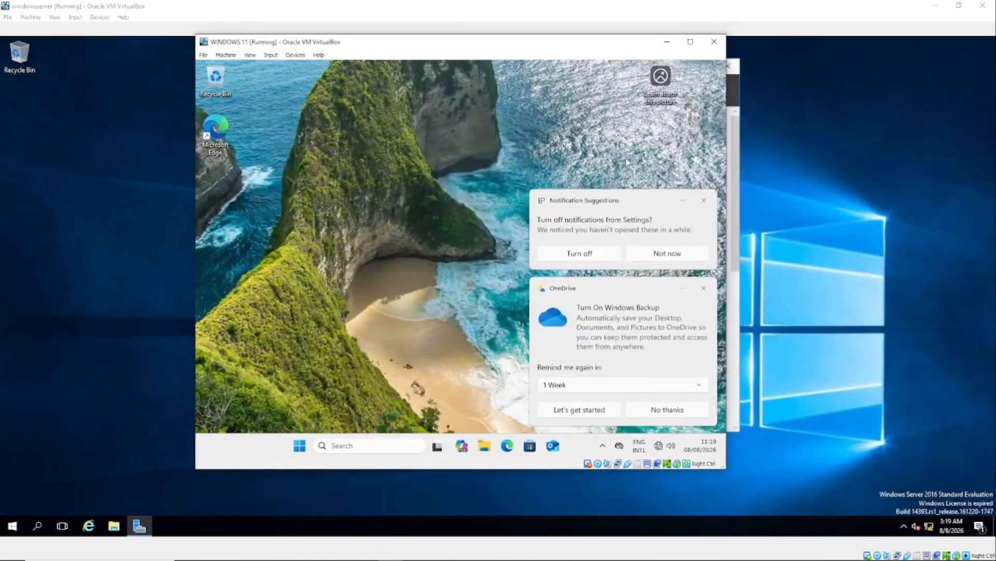
Dismiss the notification suggestion popup, then widen and reposition the Windows 11 VM window.
click(703, 200)
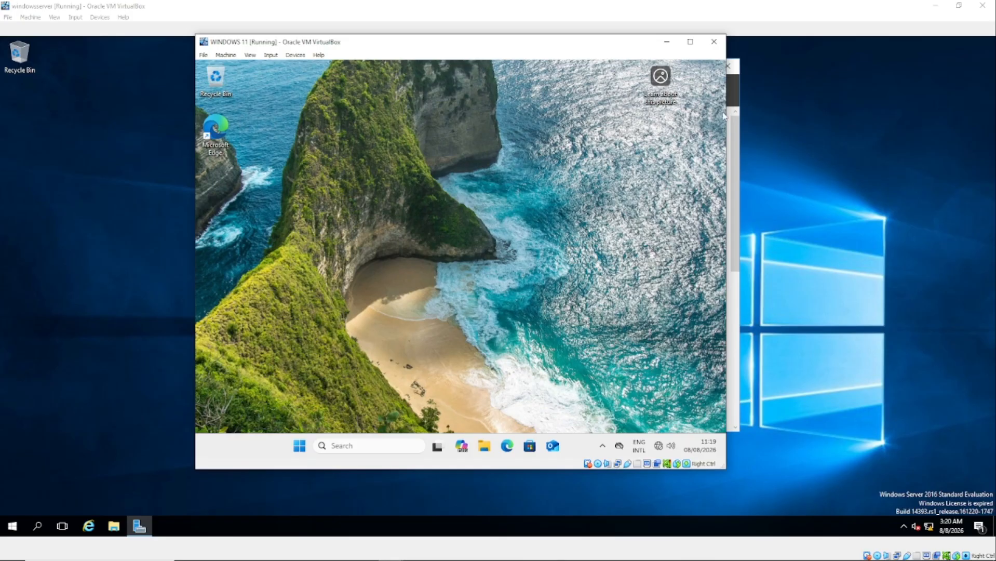
drag(730, 207, 811, 208)
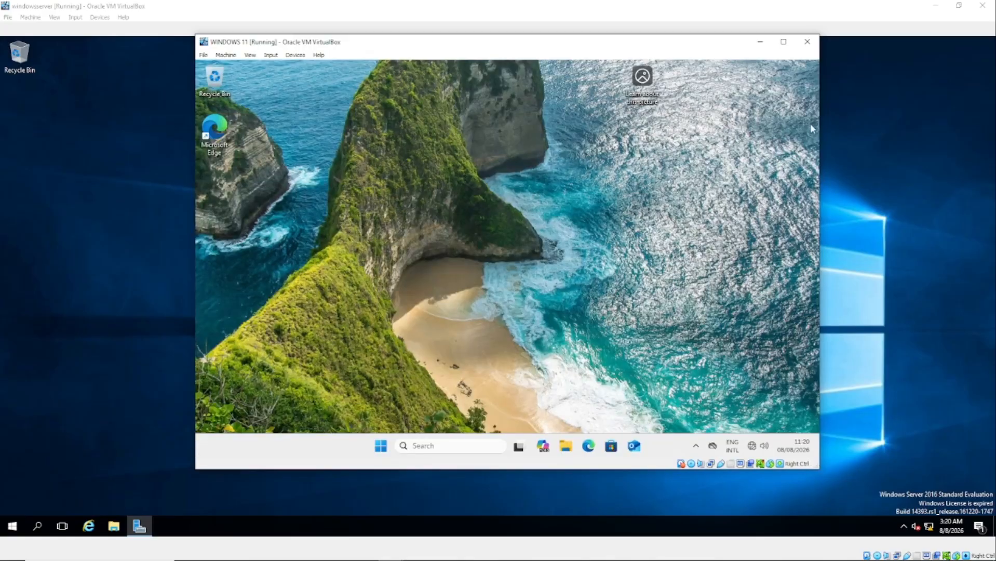
drag(553, 48, 492, 66)
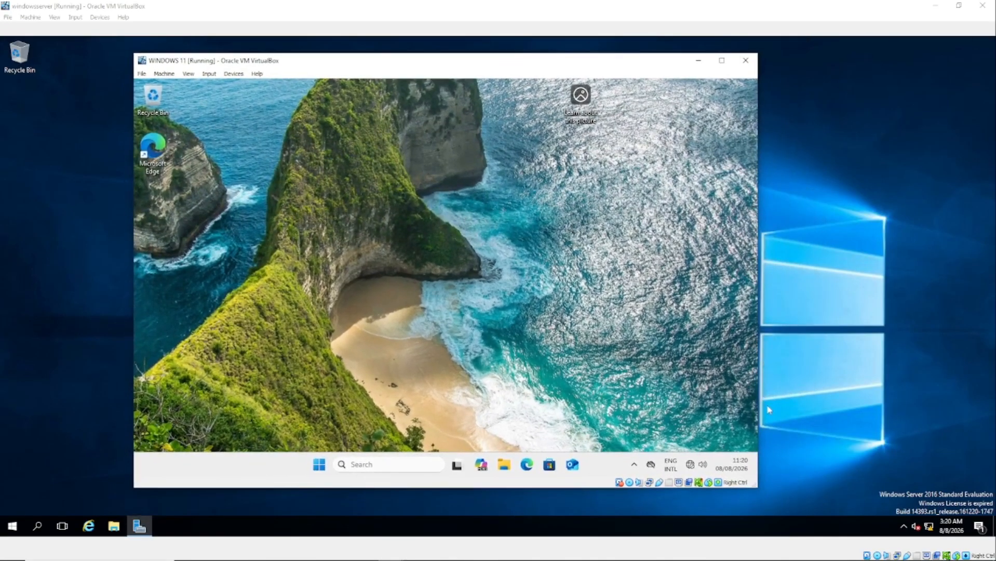
drag(758, 491, 808, 497)
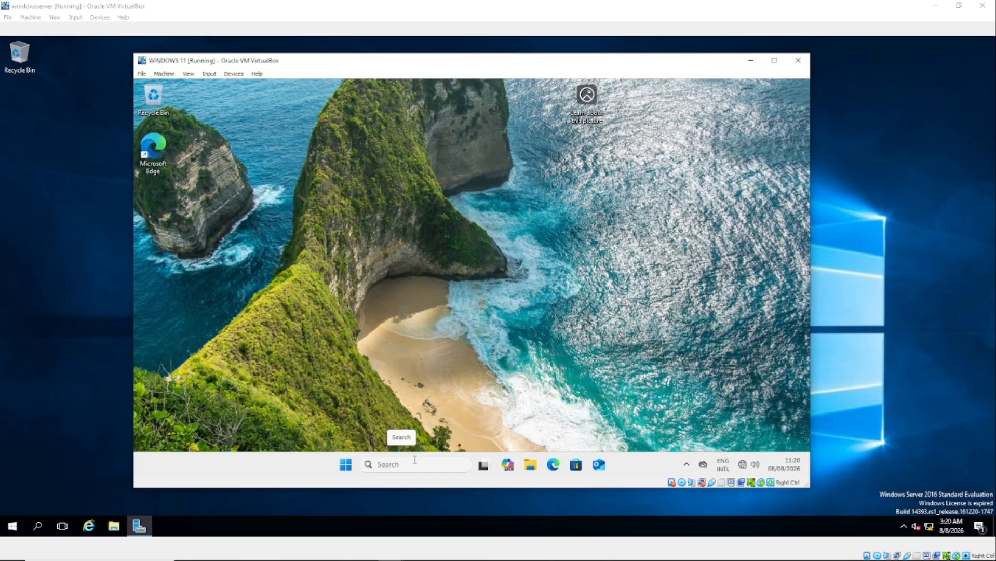
Open the Ethernet adapter's properties via 'view network connections' and select Internet Protocol Version 4 (TCP/IPv4).
click(398, 464)
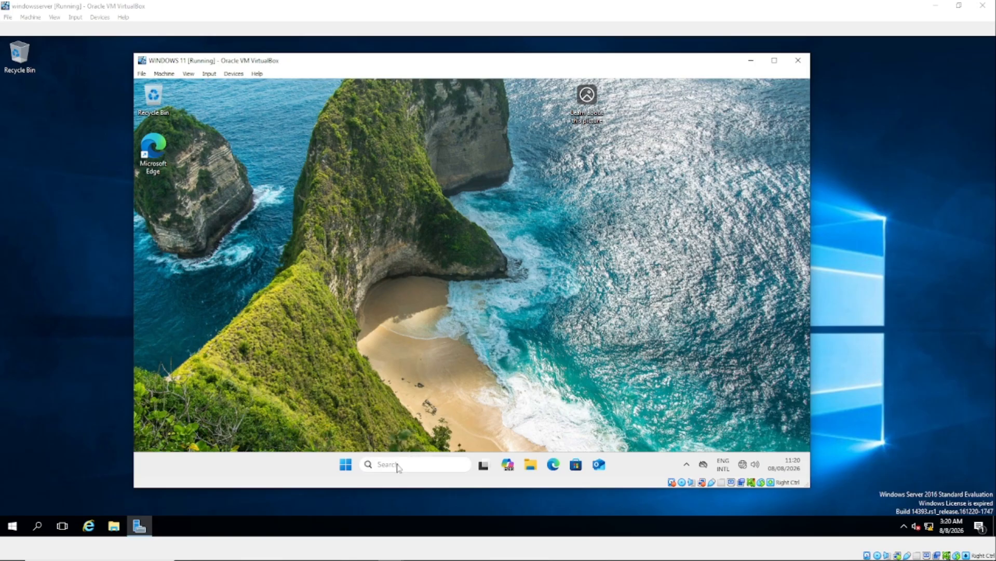
text(view)
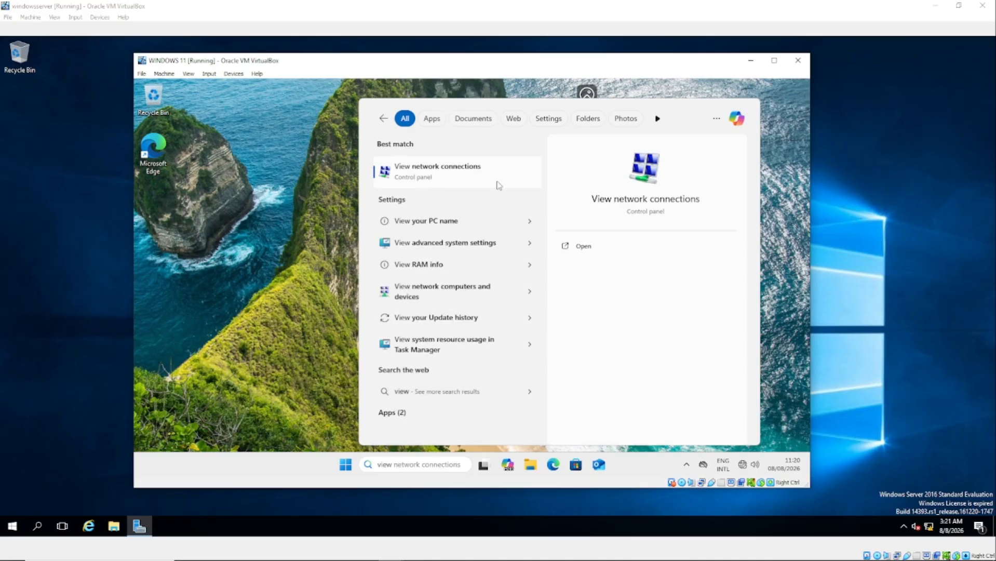
click(418, 171)
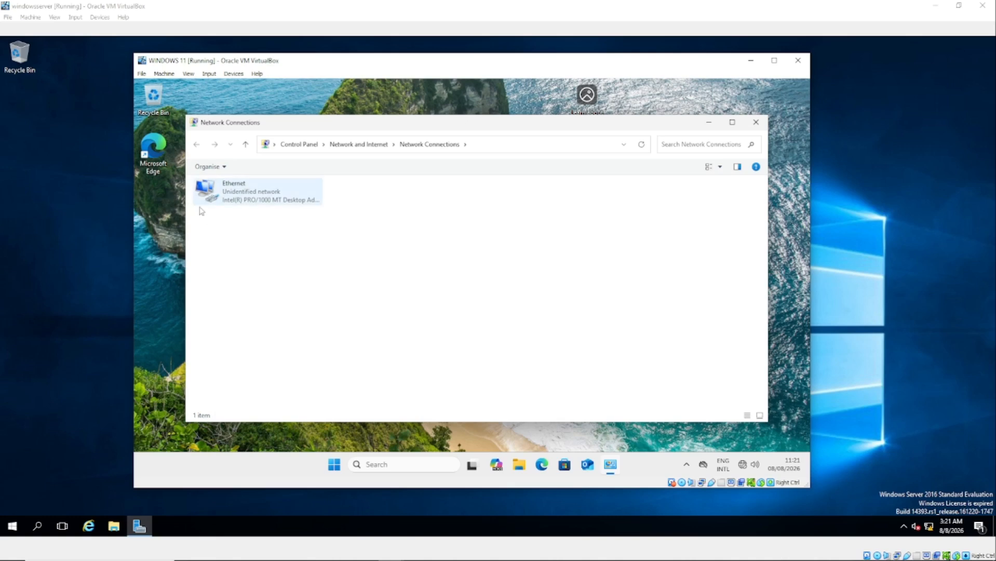
right_click(213, 189)
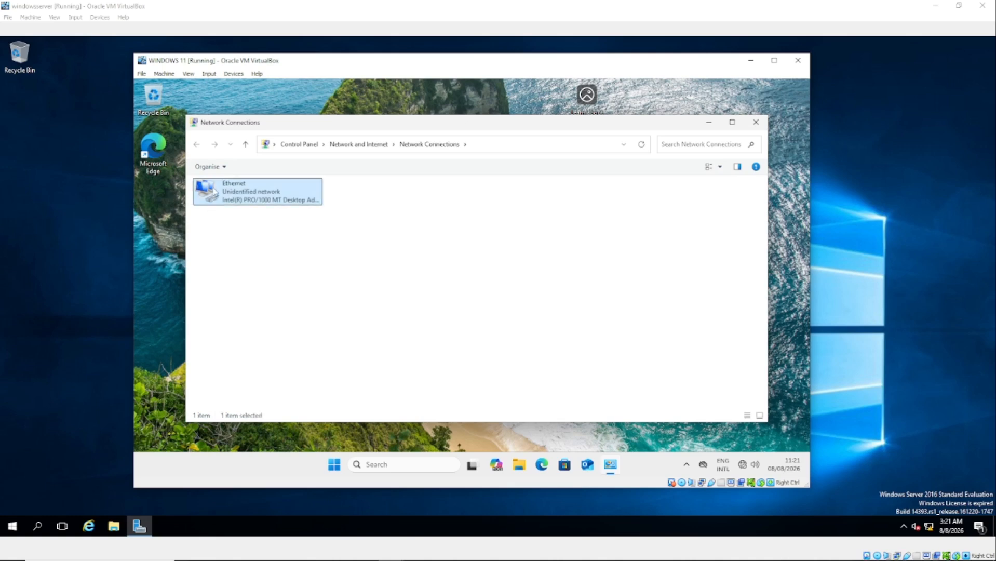
click(246, 294)
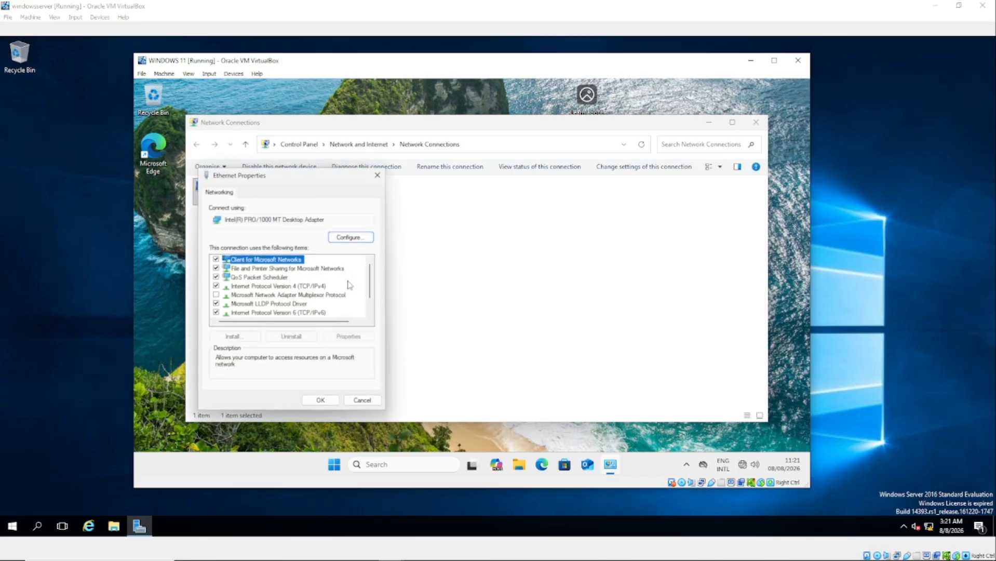
click(302, 287)
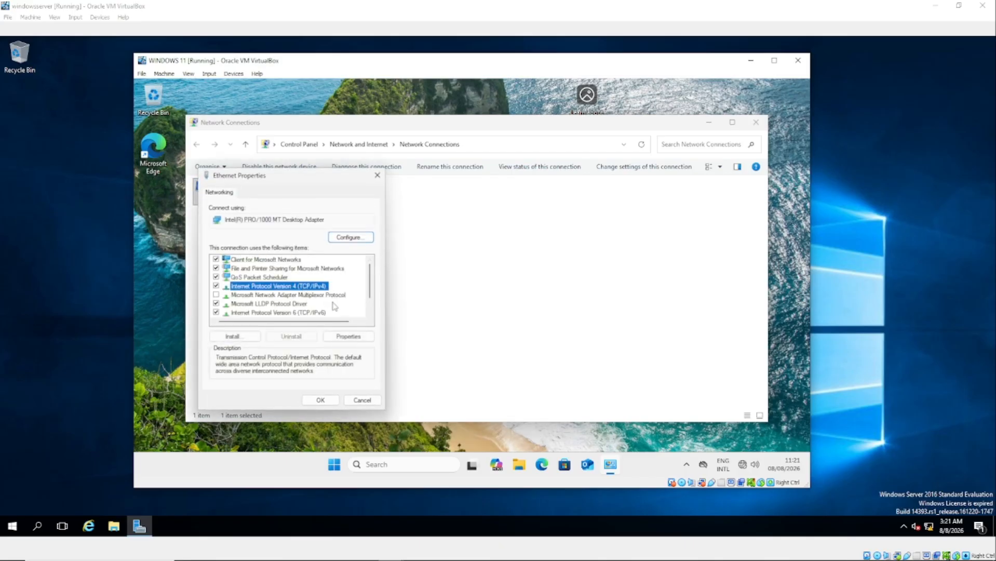
click(216, 285)
Re-enable IPv4, change the preferred DNS server to 192.168.0.10, and save the Ethernet properties.
click(216, 286)
click(348, 336)
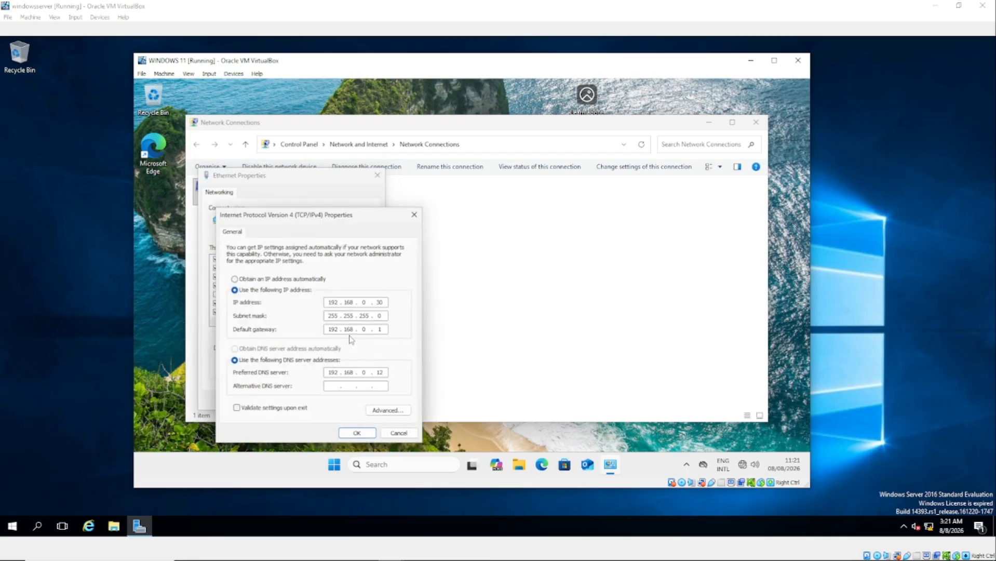
drag(312, 215, 515, 188)
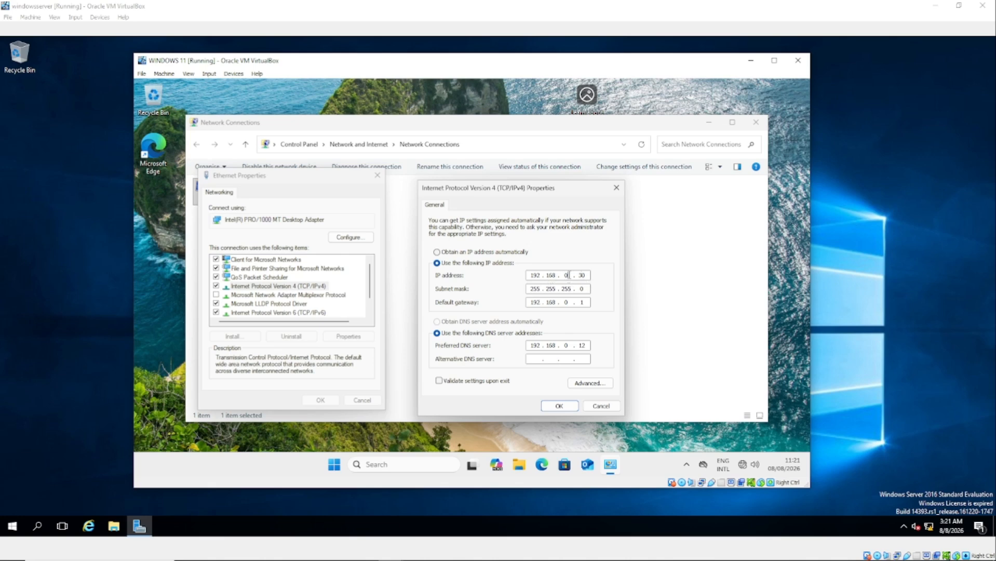
double_click(561, 274)
click(587, 345)
text(0)
click(559, 405)
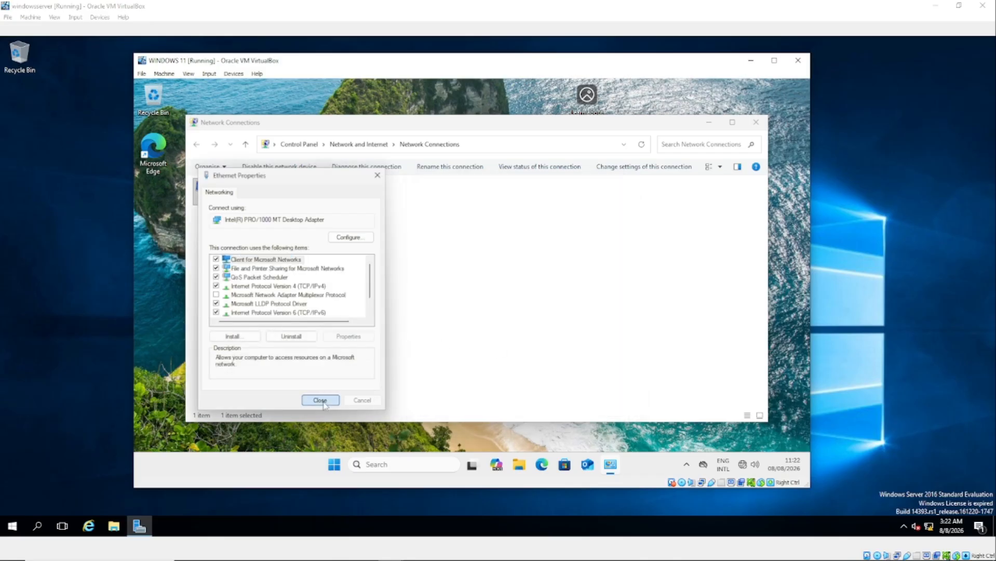
click(321, 400)
Close Network Connections, then open This PC's Properties from File Explorer.
click(755, 122)
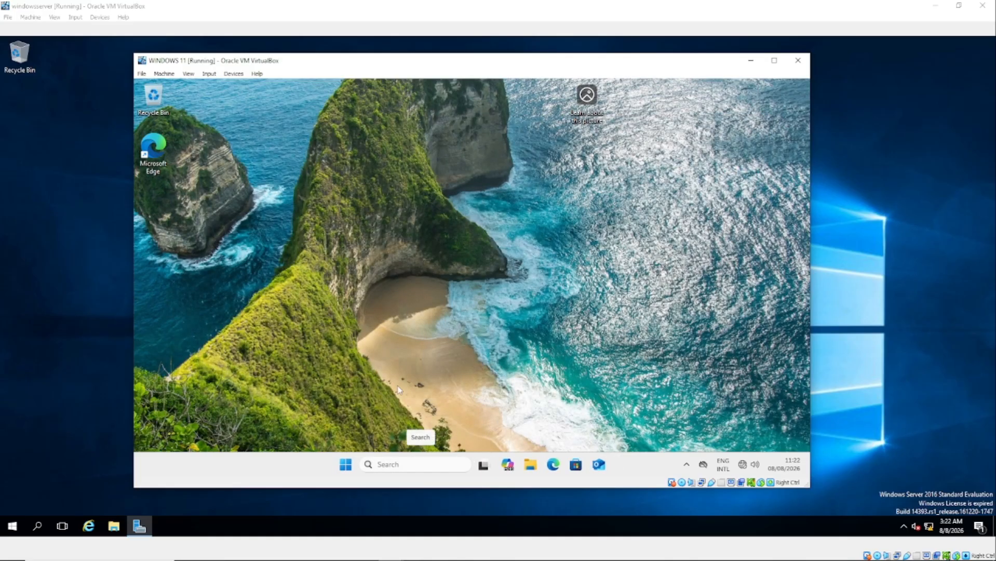
click(529, 468)
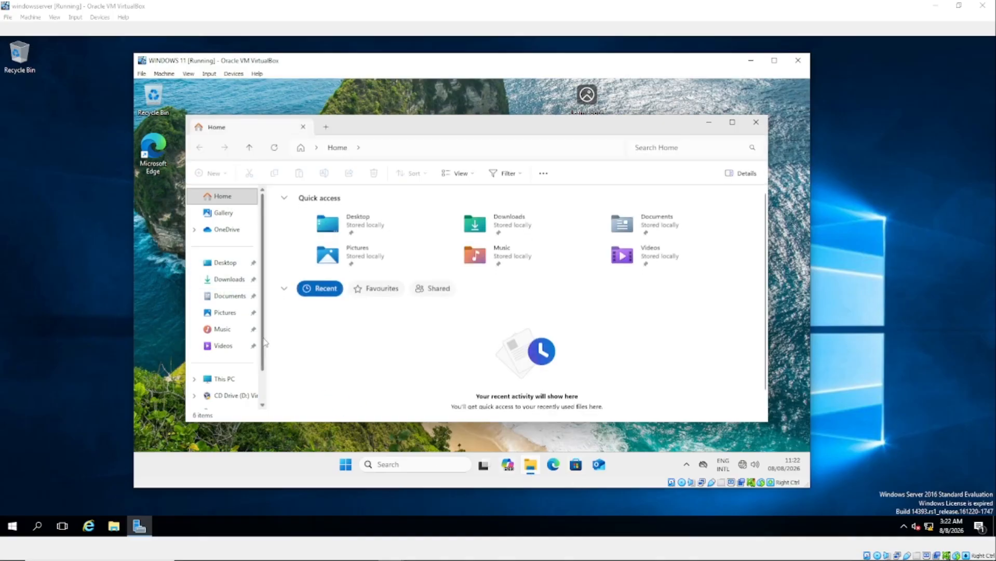
scroll(264, 358, down, 2)
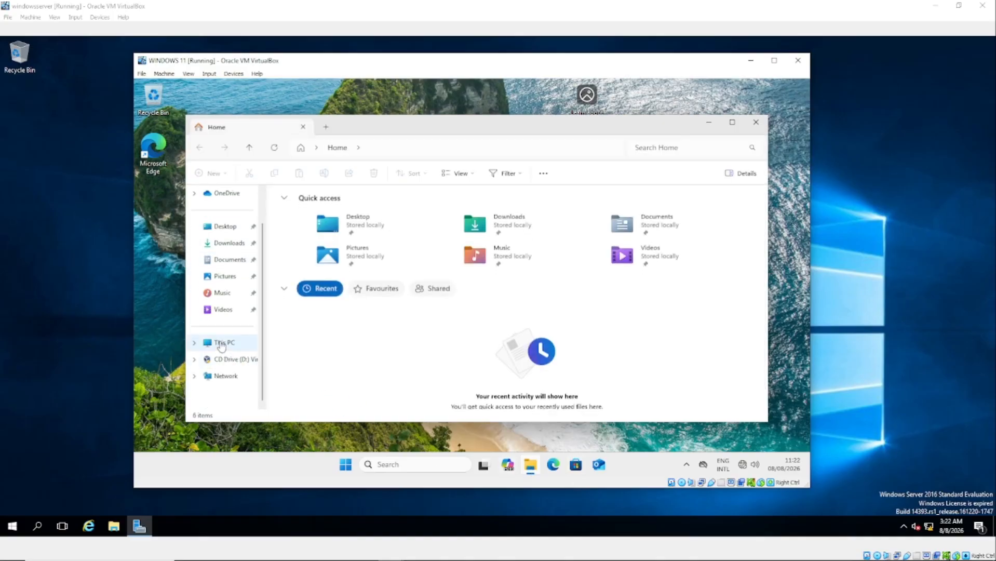
right_click(221, 344)
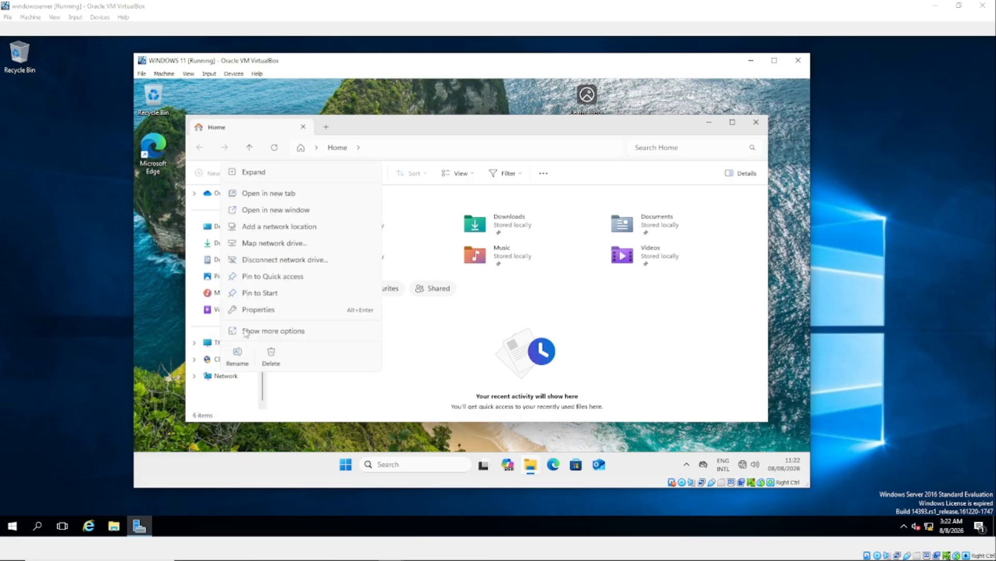
click(260, 310)
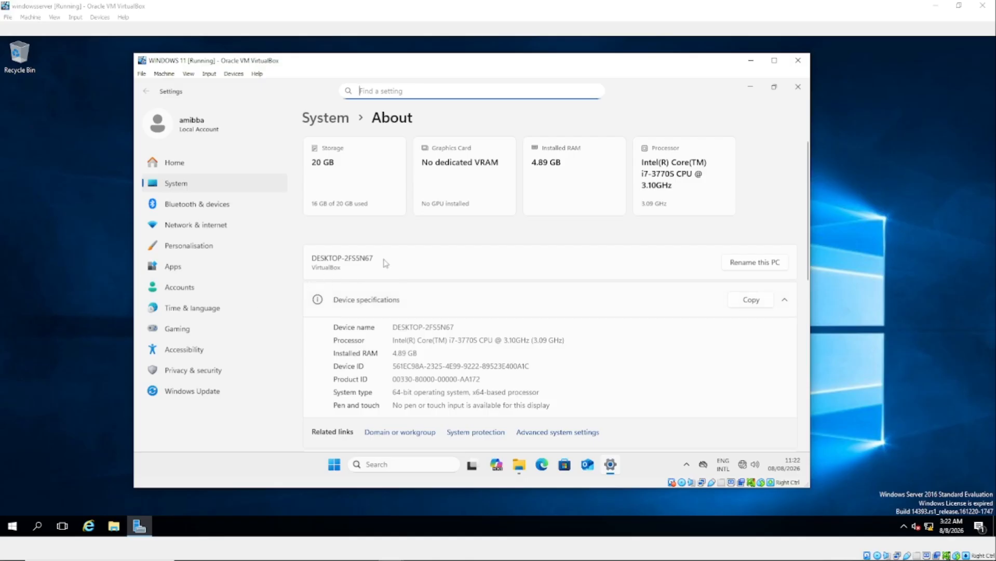
Open the Domain or workgroup settings and start changing the computer name.
scroll(595, 278, down, 2)
scroll(595, 280, down, 4)
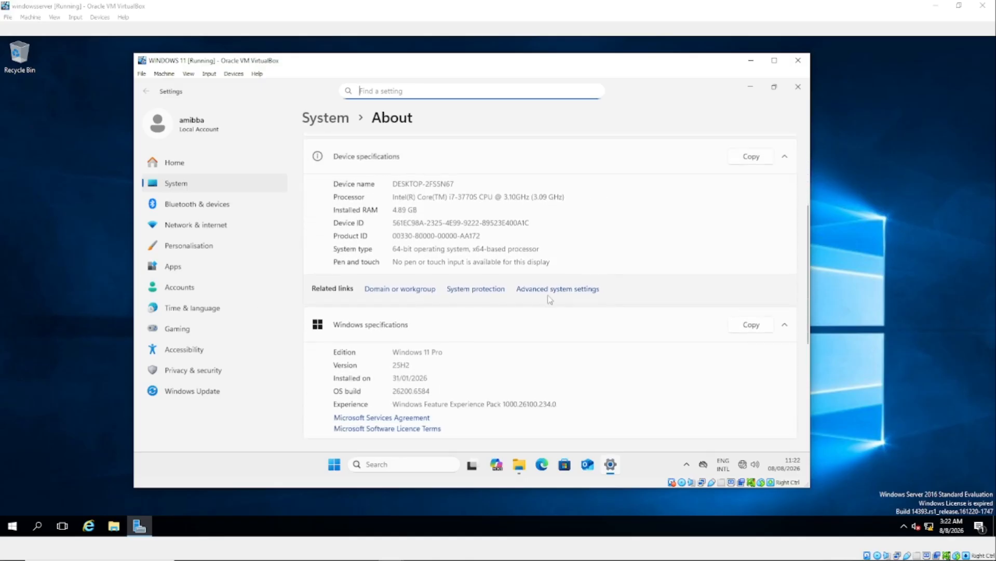
click(395, 291)
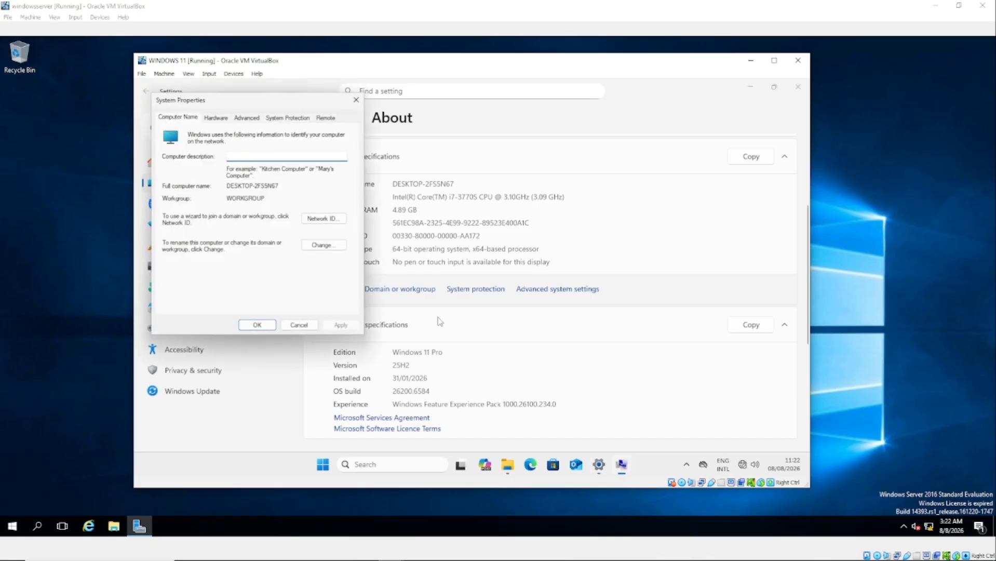
click(322, 245)
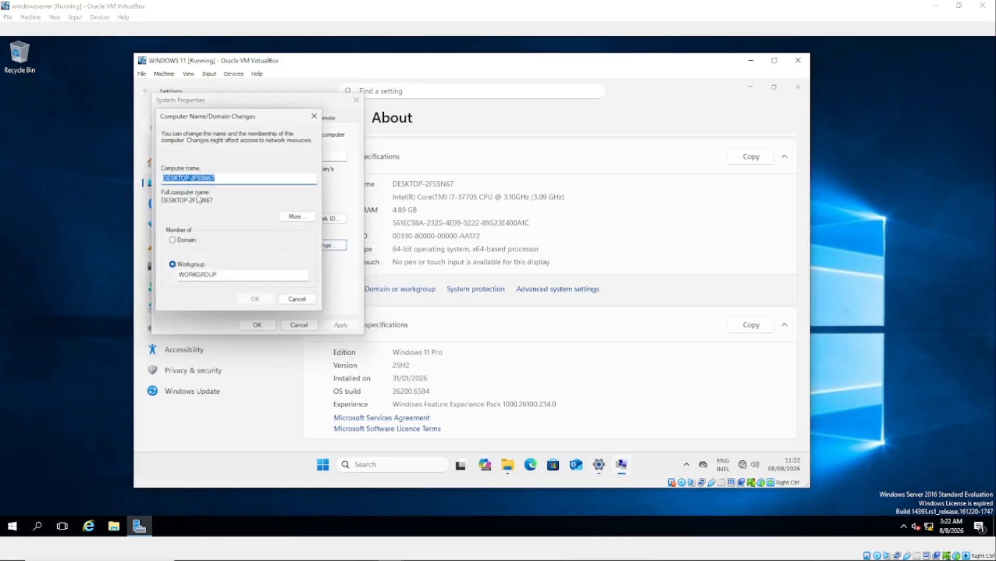
Rename the computer to HR-PC and choose Domain as its membership type.
click(224, 180)
key(BackSpace)
key(BackSpace)
key(BackSpace)
key(BackSpace)
key(BackSpace)
key(BackSpace)
key(BackSpace)
key(BackSpace)
key(BackSpace)
key(BackSpace)
key(BackSpace)
key(BackSpace)
key(BackSpace)
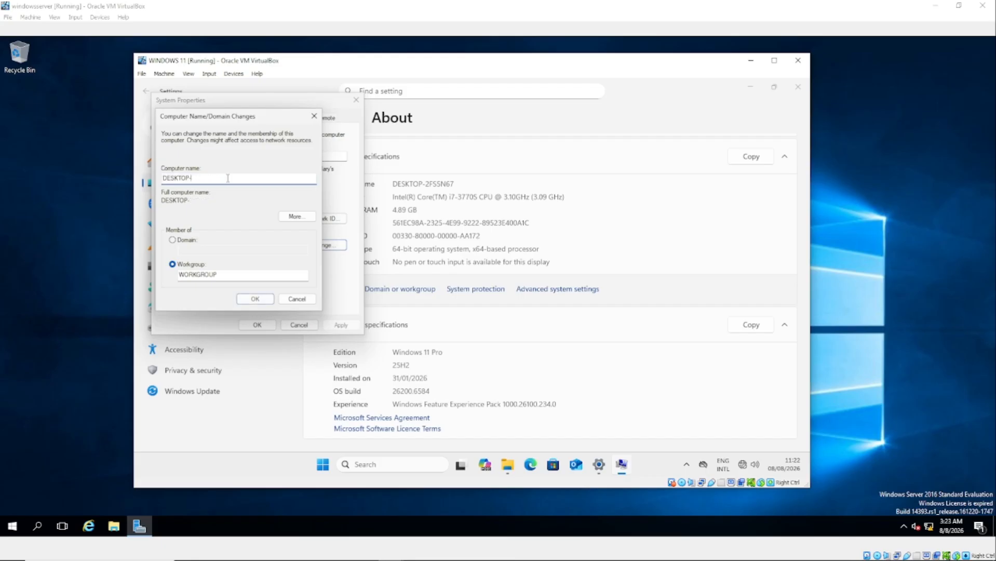
key(BackSpace)
text(cl)
text(hr)
text(c)
key(BackSpace)
key(BackSpace)
key(BackSpace)
key(BackSpace)
text(HR-PC)
click(173, 241)
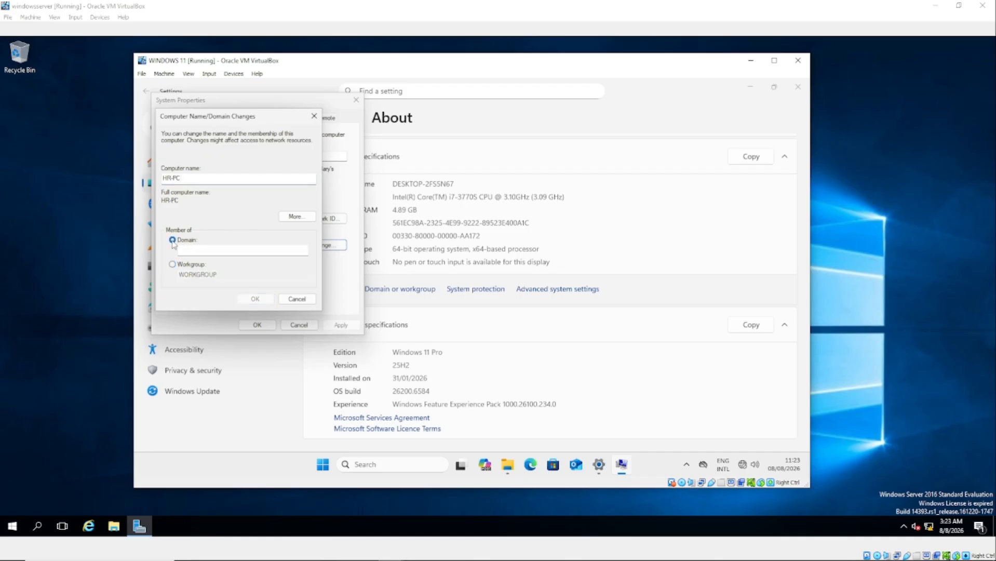
Begin typing the domain name in the Domain field, then drag the VM window aside to reveal Server Manager.
click(202, 248)
text(amb)
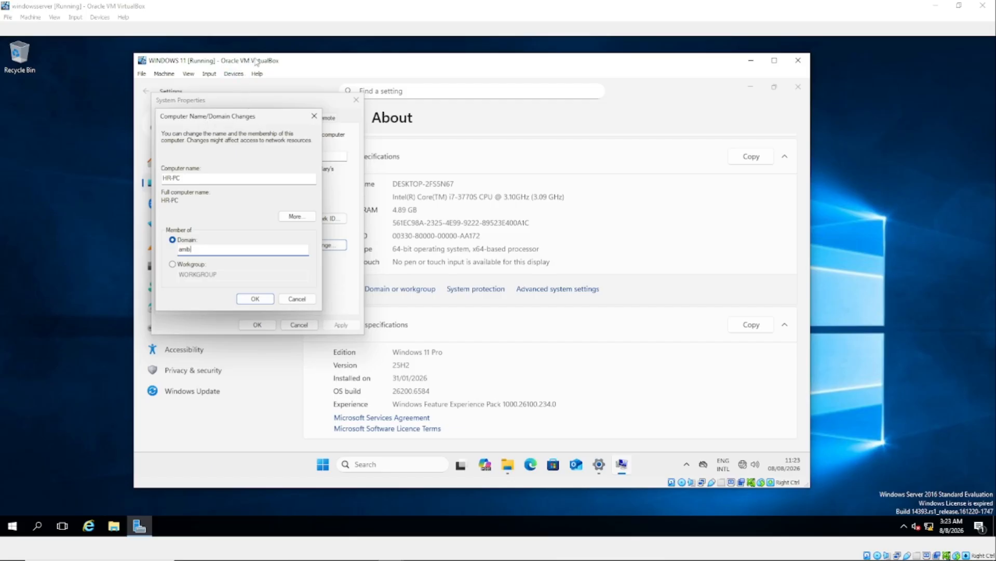
mouse_move(360, 62)
mouse_down()
mouse_move(427, 68)
mouse_move(357, 69)
mouse_up()
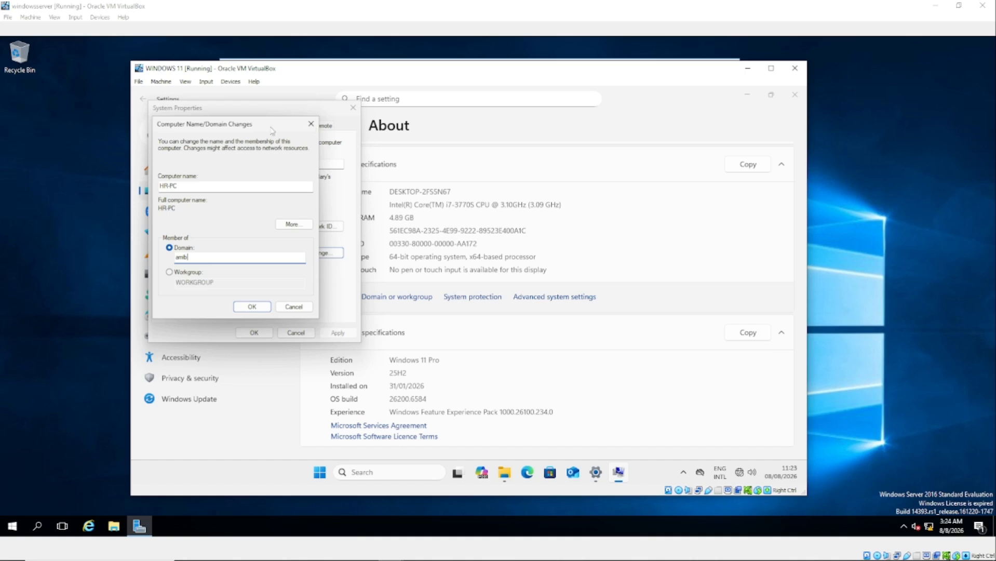
drag(401, 64, 401, 124)
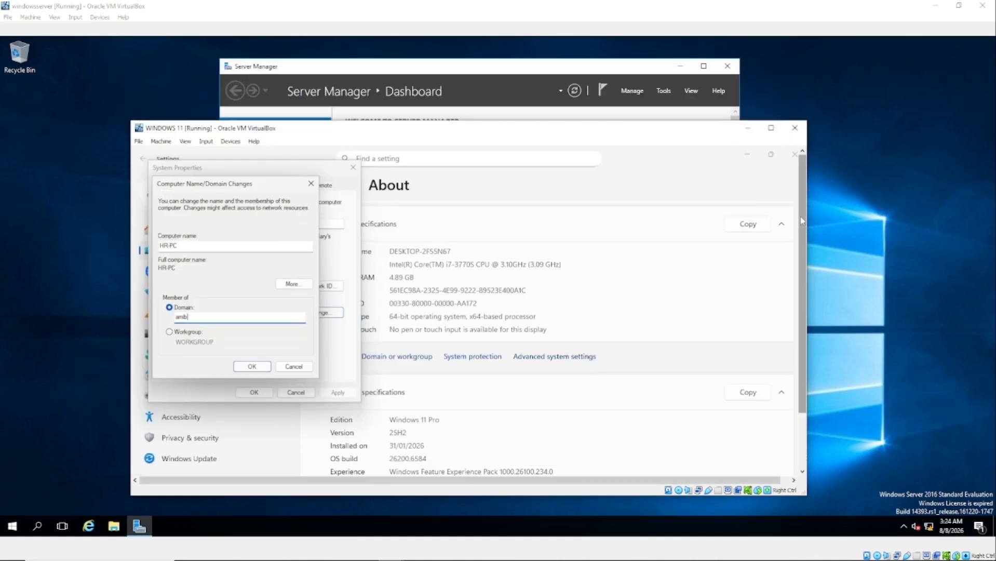
Reposition the Windows 11 VM window over the Server Manager dashboard.
scroll(806, 374, down, 2)
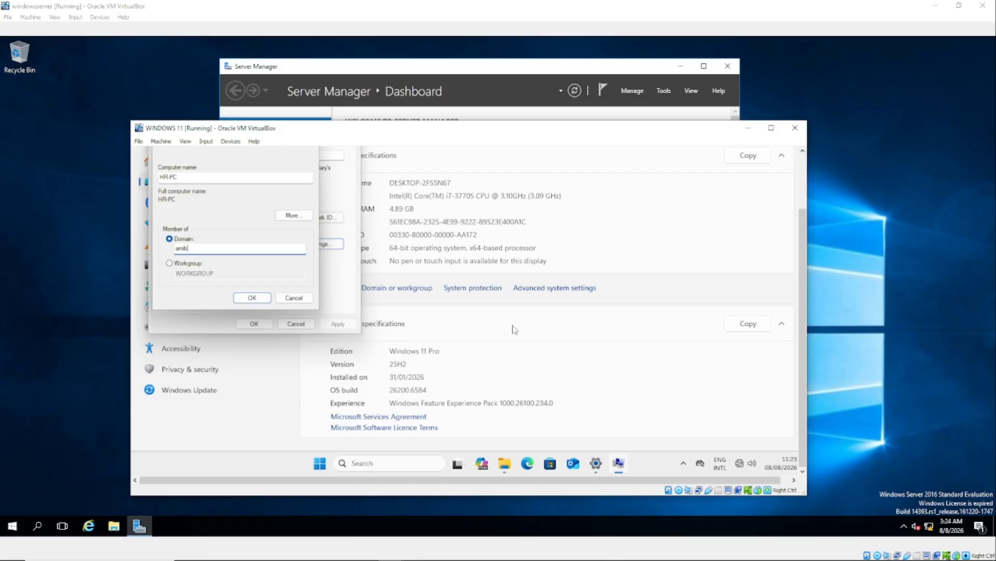
drag(649, 141, 692, 128)
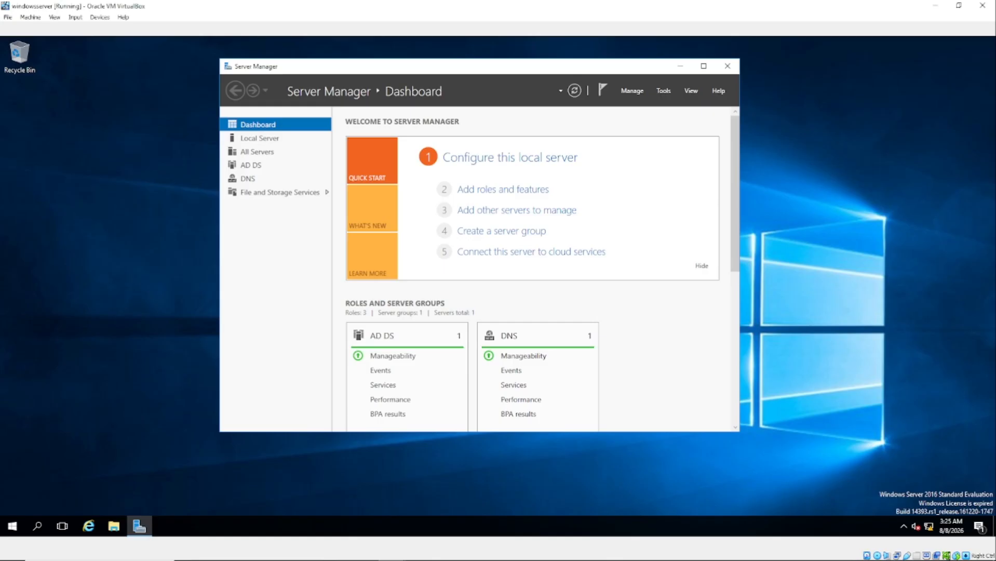
Start the WINDOWS 11 VM from VirtualBox Manager and drag its window into view.
mouse_move(384, 559)
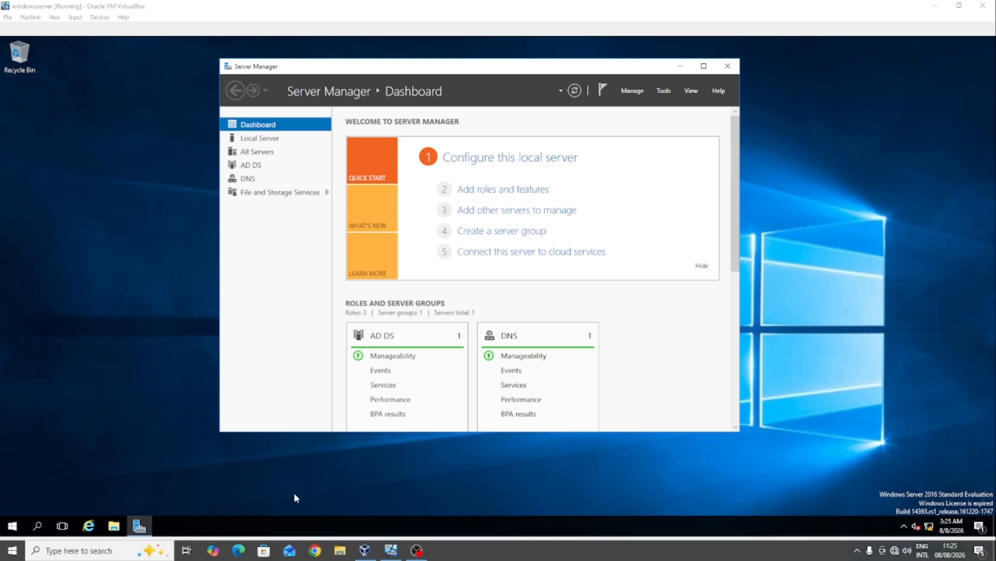
click(364, 551)
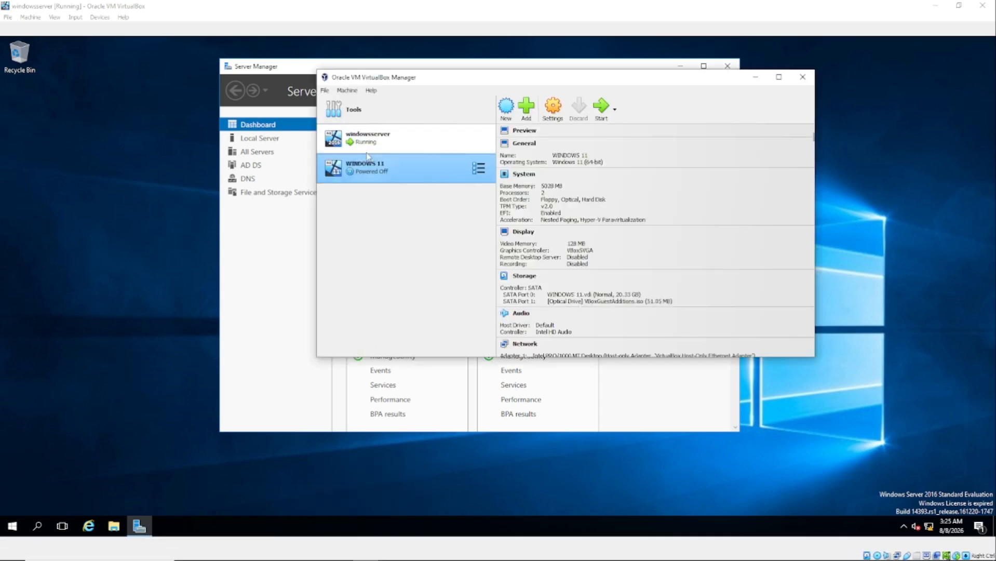
click(602, 107)
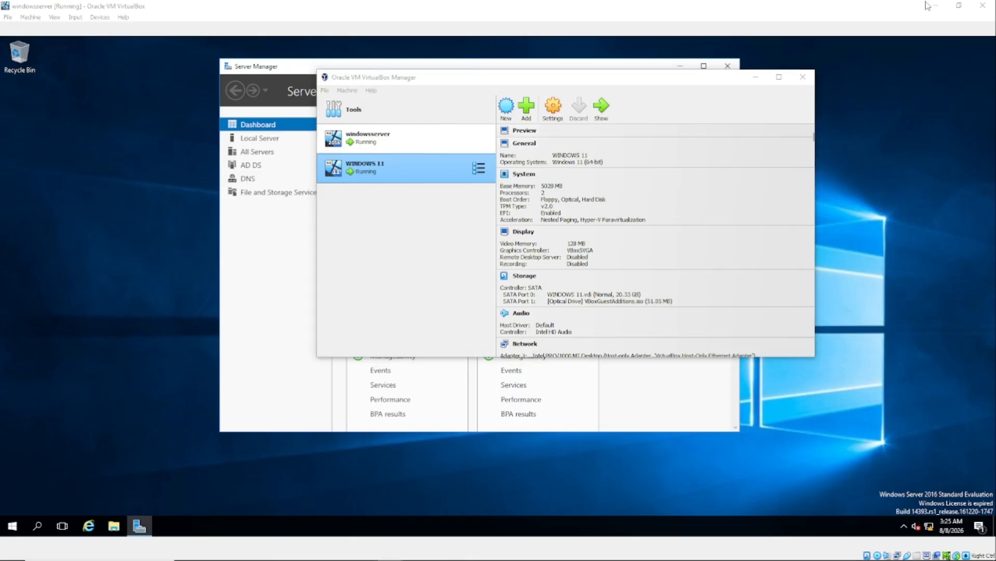
drag(994, 136, 416, 47)
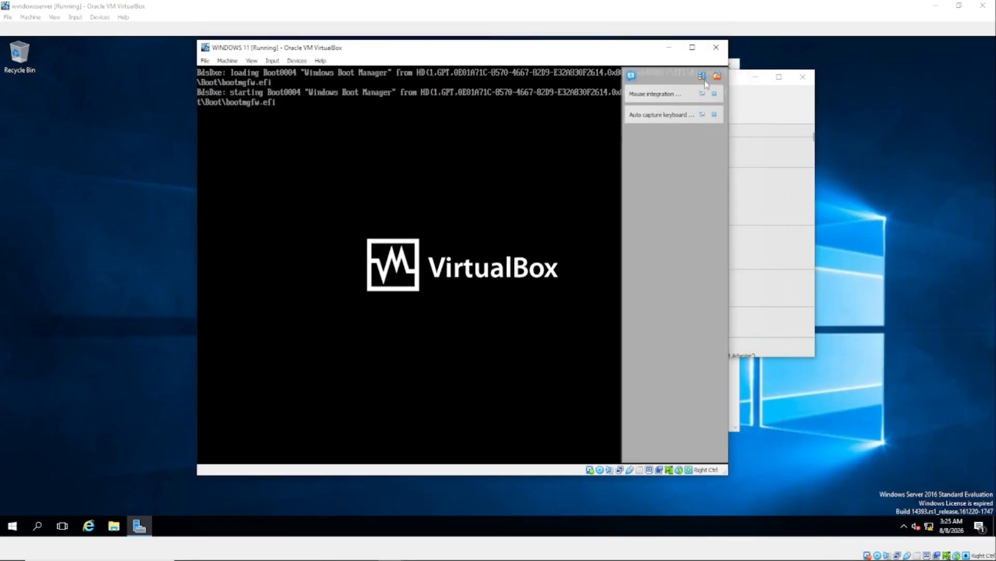
Close the VM's notification side panel and let Windows 11 boot to the lock screen.
click(717, 75)
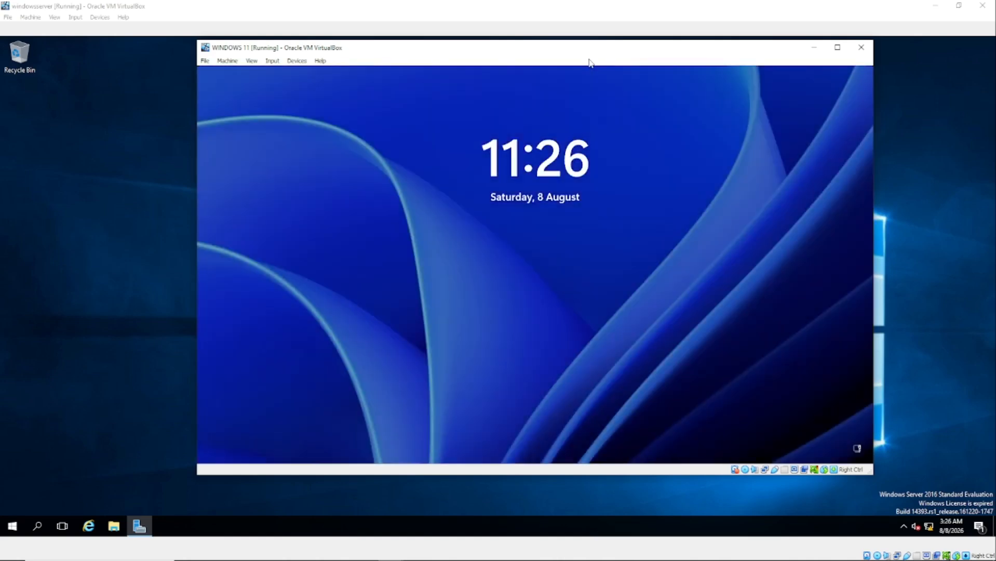
Unlock the guest's lock screen and sign in with the local account password.
click(540, 296)
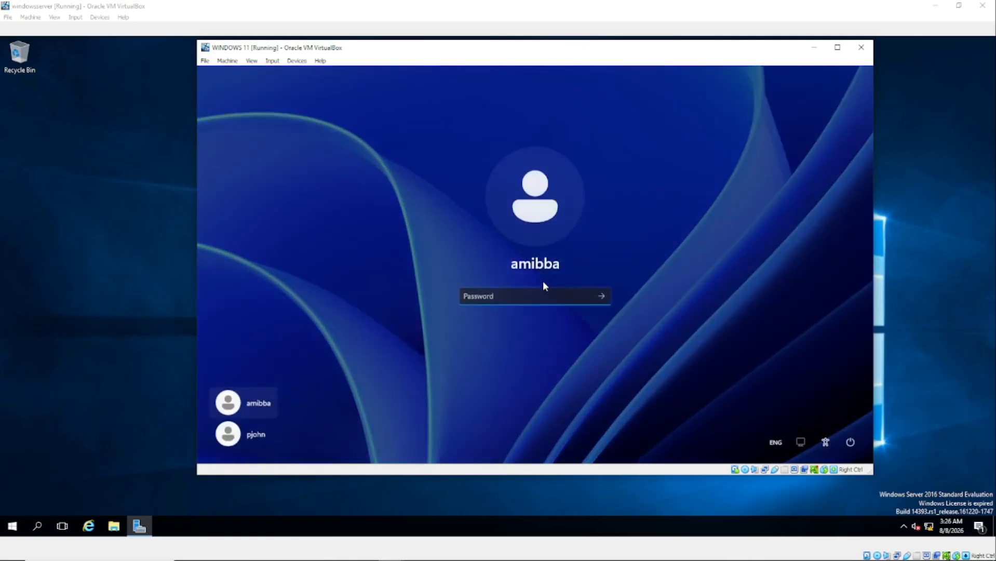
text(*******)
key(Return)
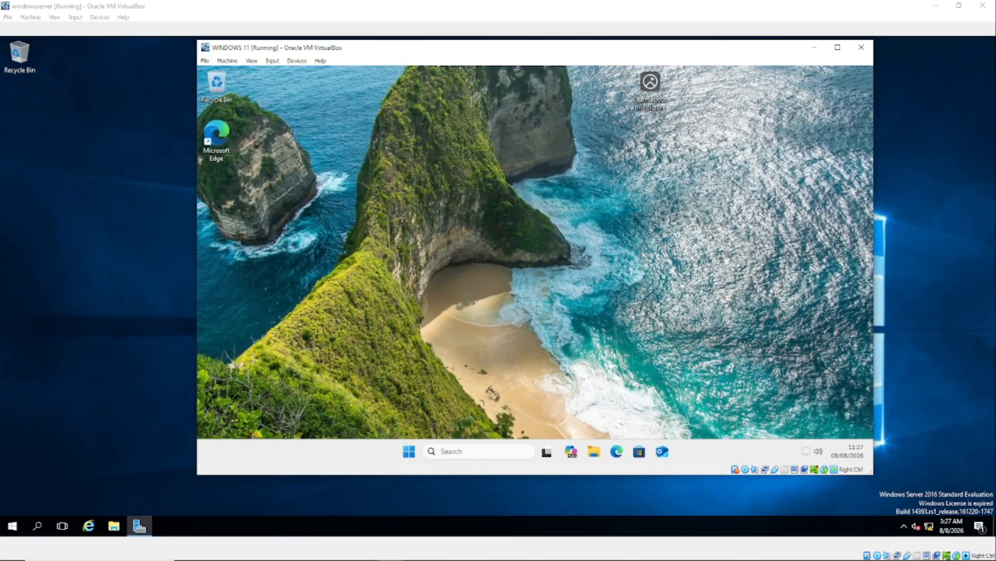
Open This PC's Properties from File Explorer to load Settings > System > About.
drag(611, 52, 557, 78)
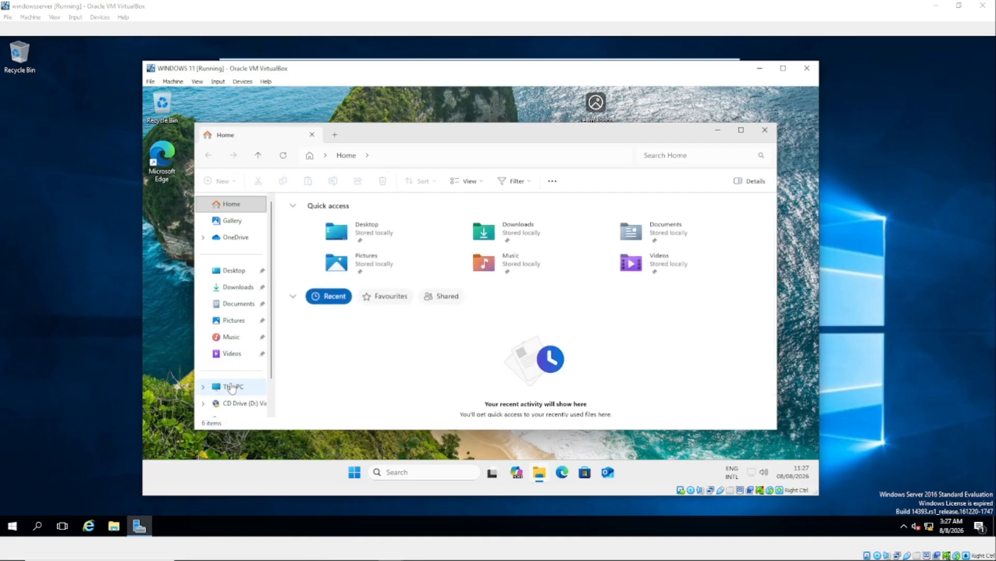
right_click(232, 387)
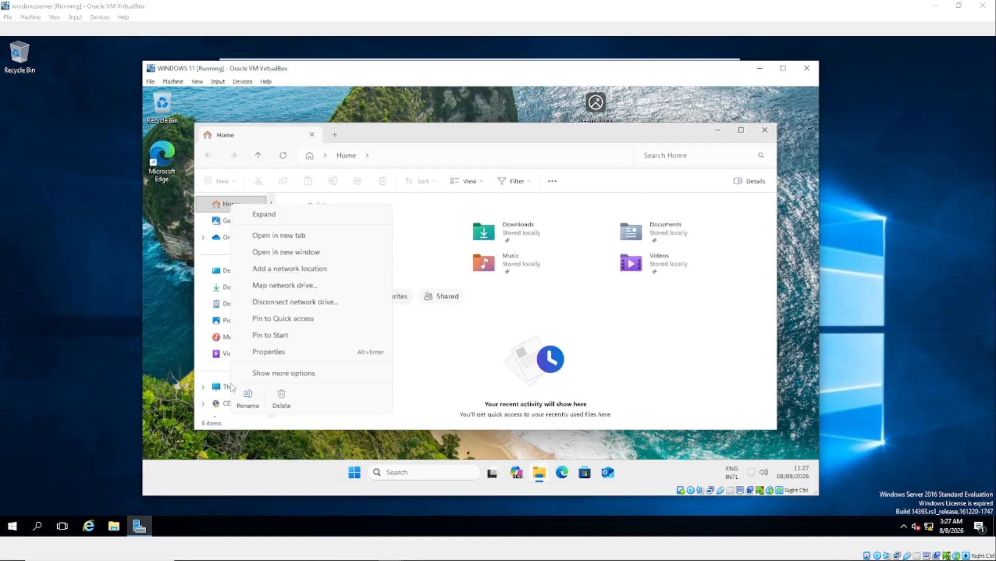
click(274, 353)
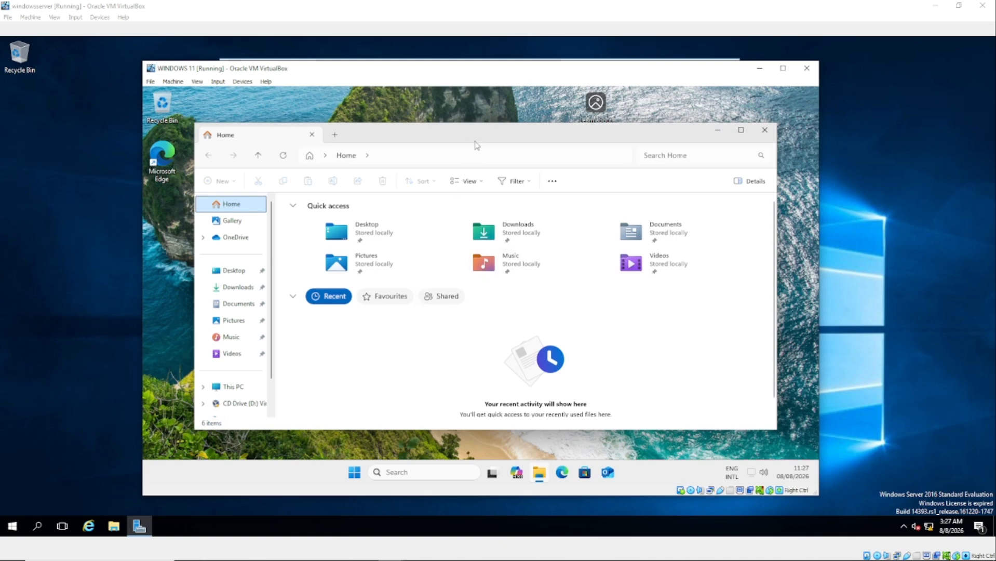
mouse_move(484, 137)
mouse_down()
mouse_move(515, 122)
mouse_move(498, 125)
mouse_up()
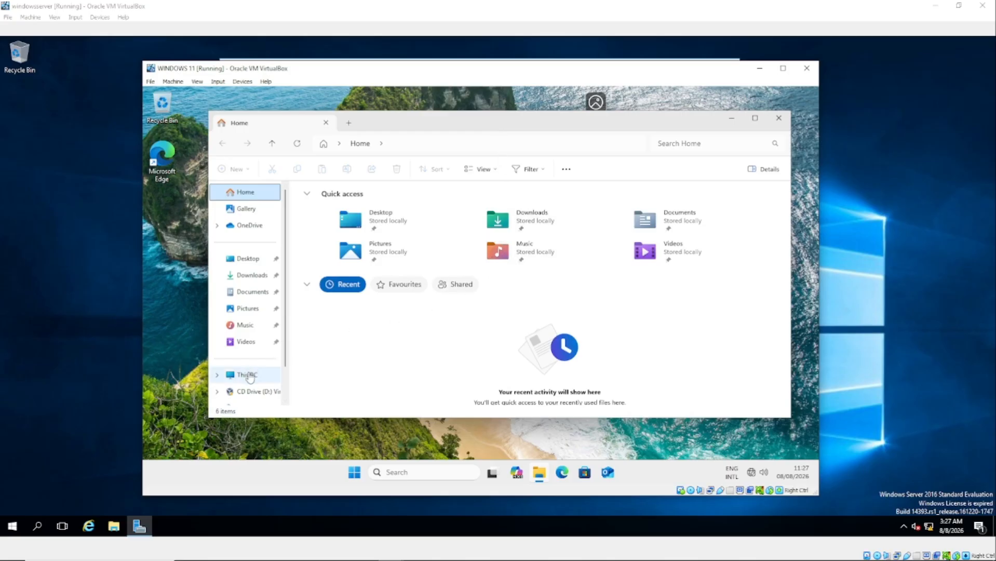
key(super+i)
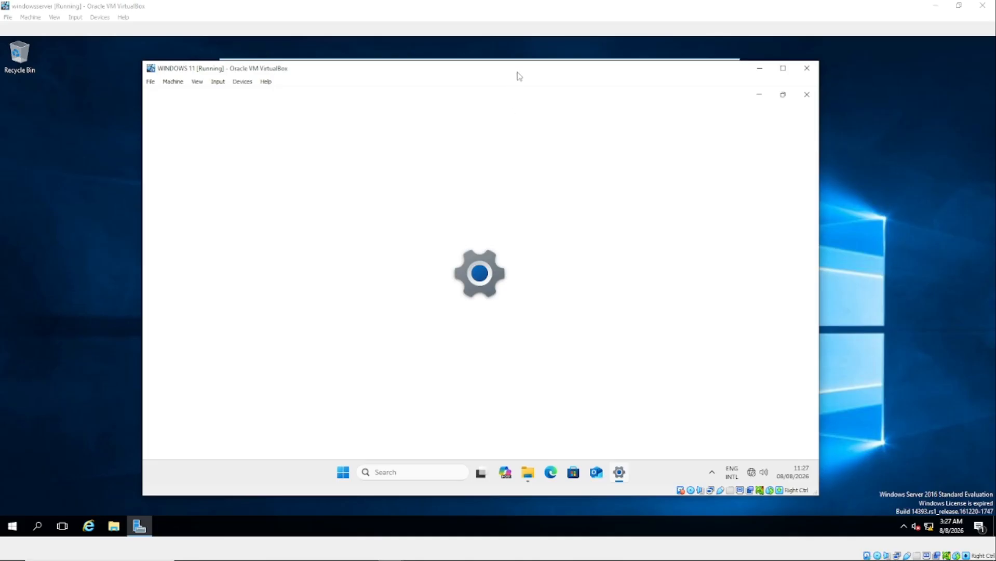
Open Domain or workgroup > Change… and enter HR-PC as the computer name.
drag(520, 74, 568, 90)
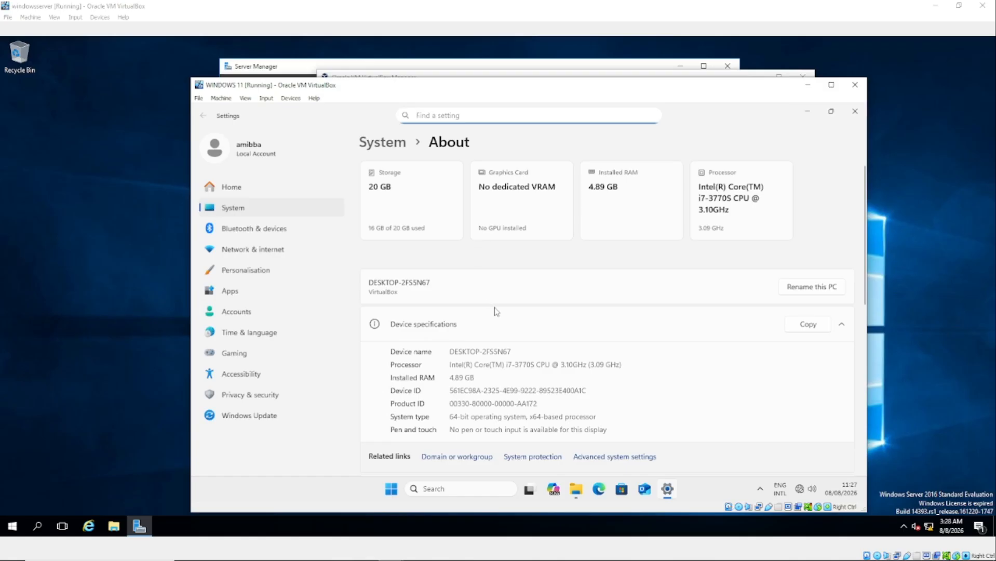
scroll(496, 311, down, 3)
click(465, 315)
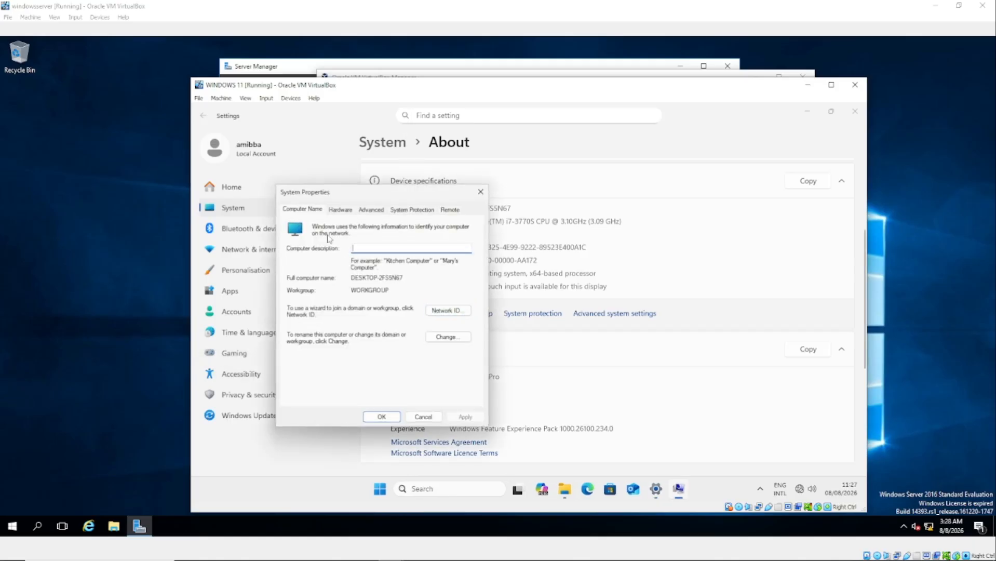
click(313, 211)
click(448, 337)
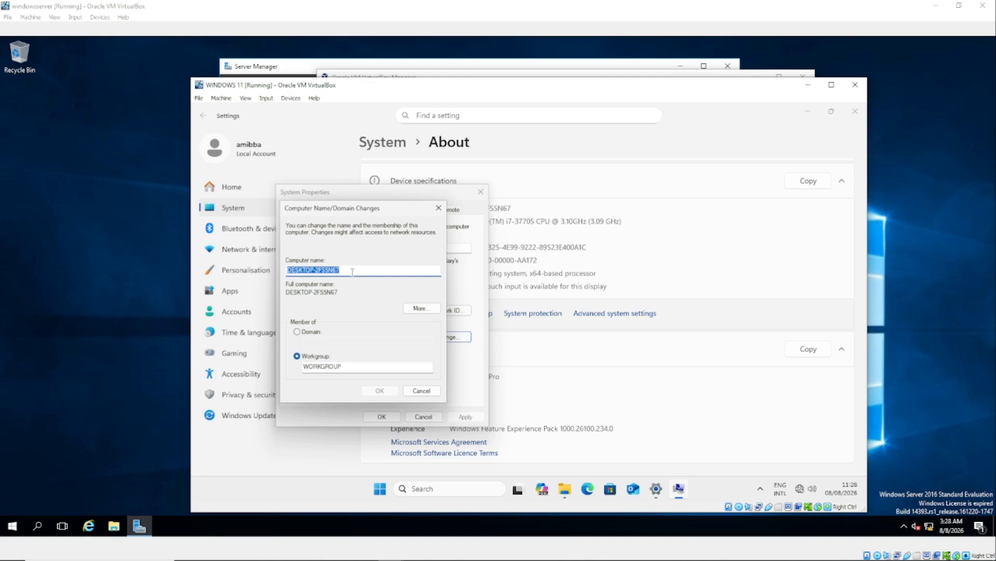
text(H)
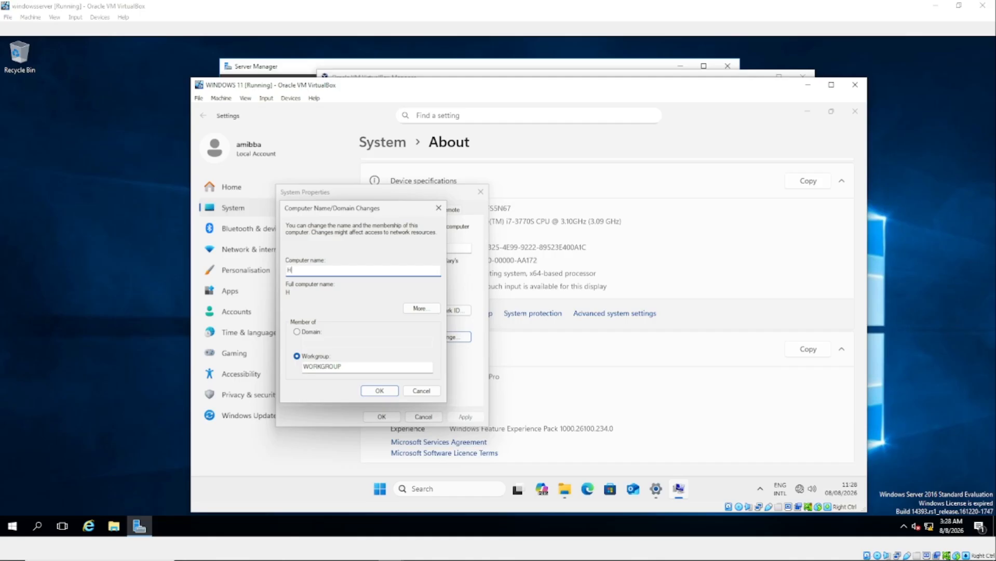
text(R-PC)
Set membership to the amibba.com domain and apply, getting a domain controller error.
click(299, 332)
click(329, 341)
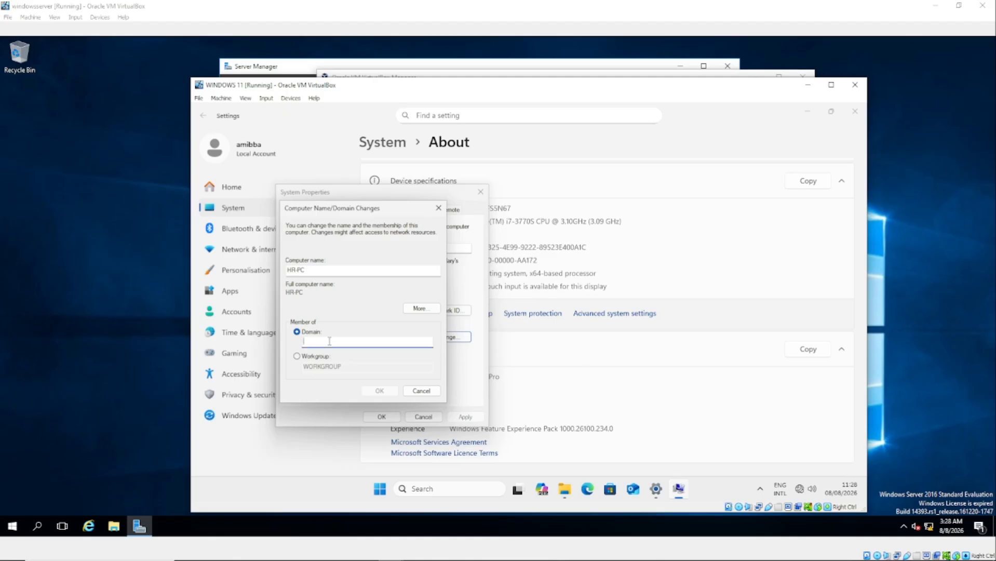
text(amibba co)
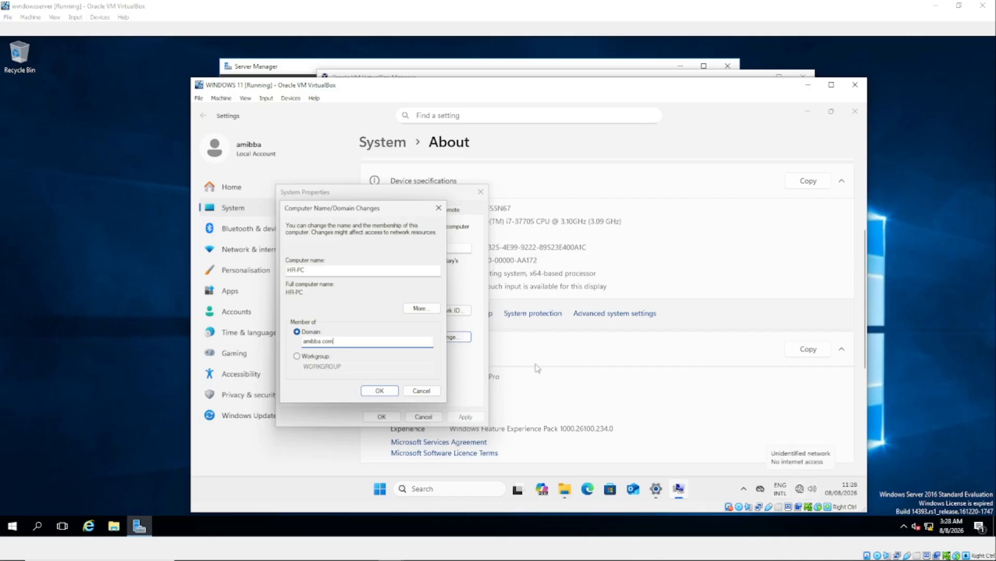
click(379, 391)
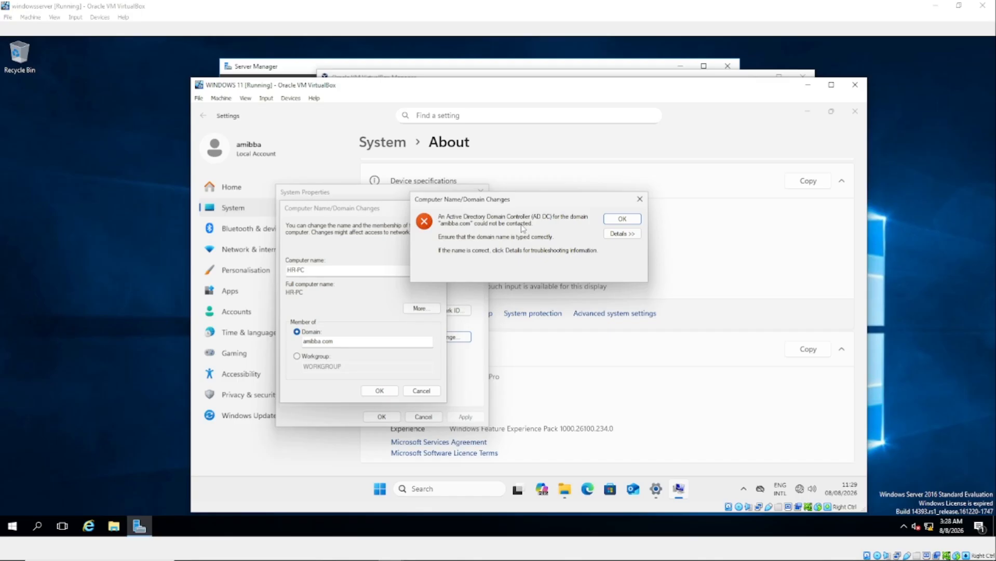
Dismiss the domain error and search Windows for 'view network connections'.
click(621, 218)
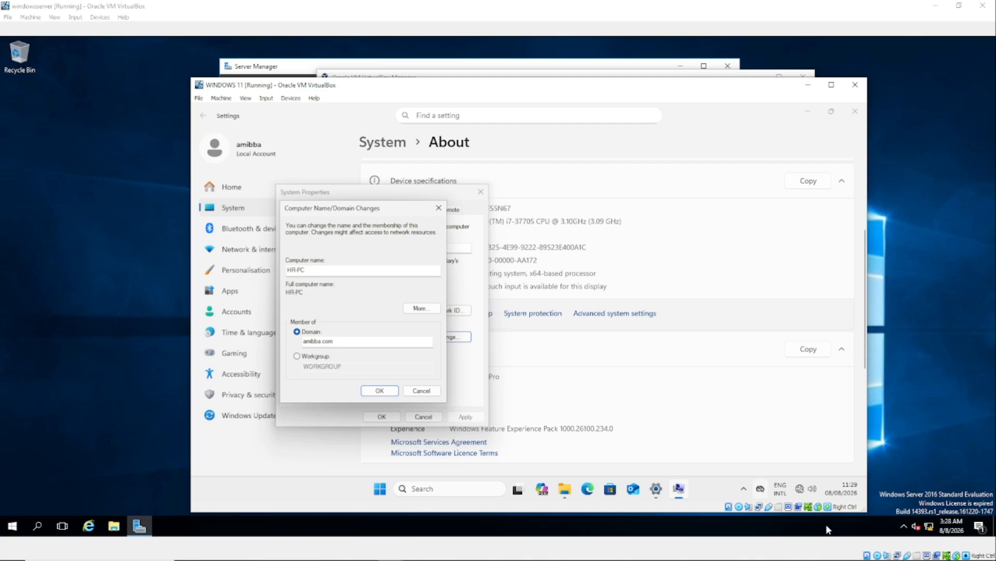
click(431, 489)
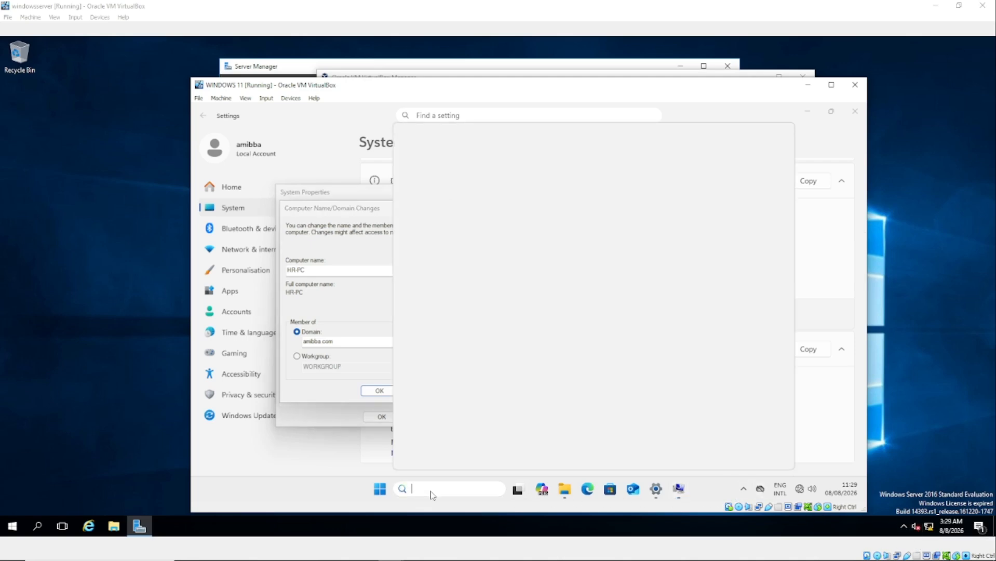
text(con)
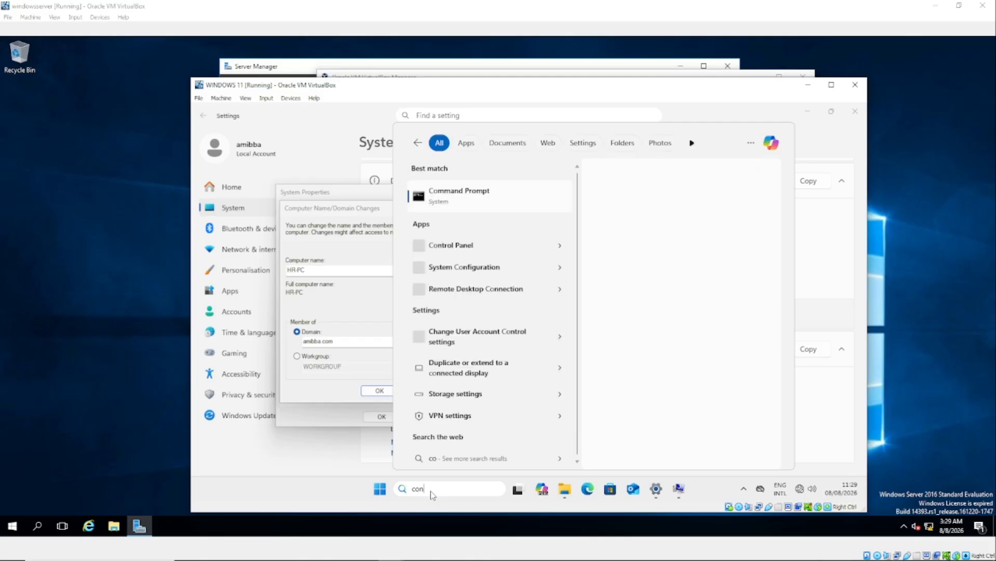
text(view network connections)
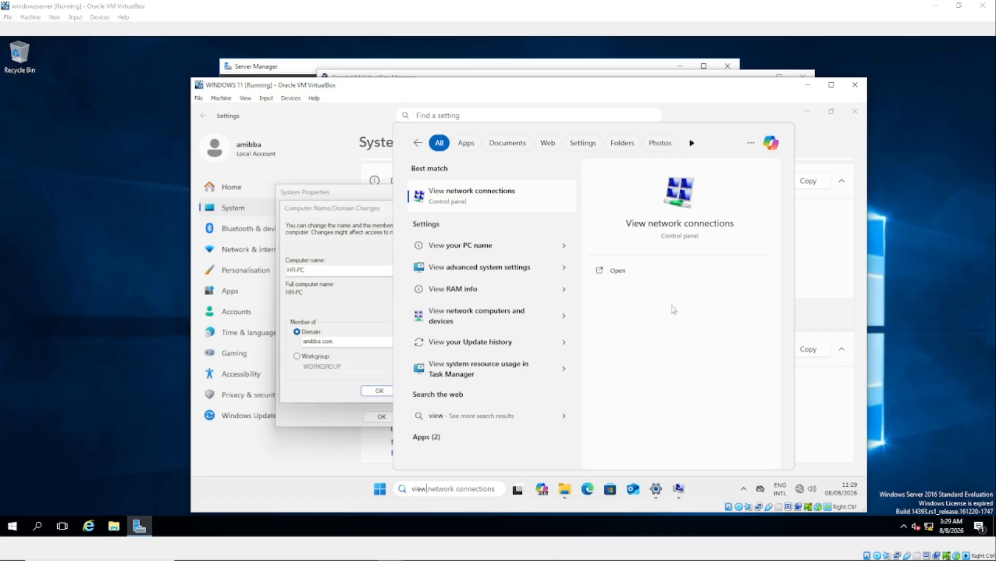
Review Ethernet IPv4 settings (IP 192.168.0.30, DNS 192.168.0.12) and close the dialogs.
click(458, 196)
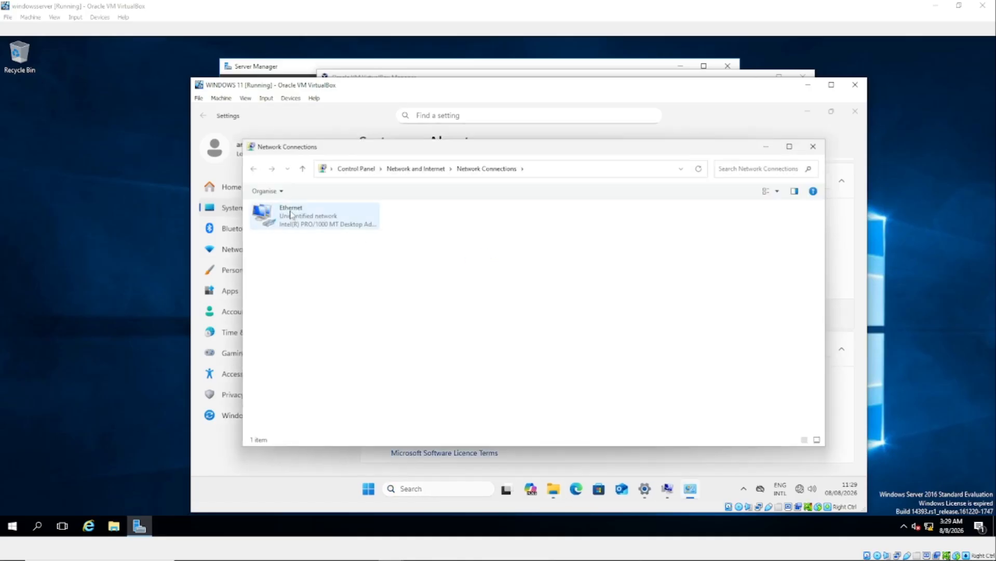
right_click(289, 210)
click(333, 317)
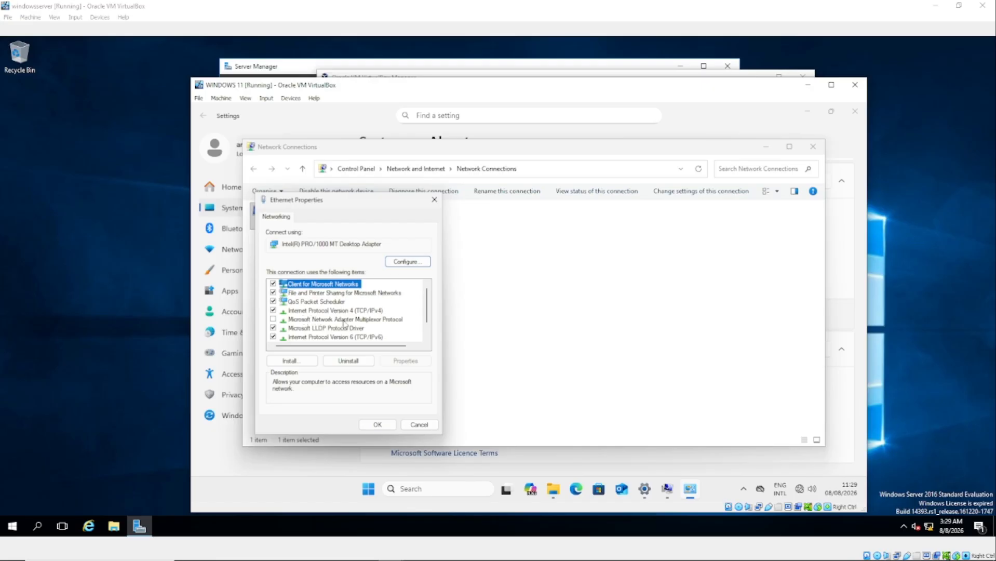
click(364, 311)
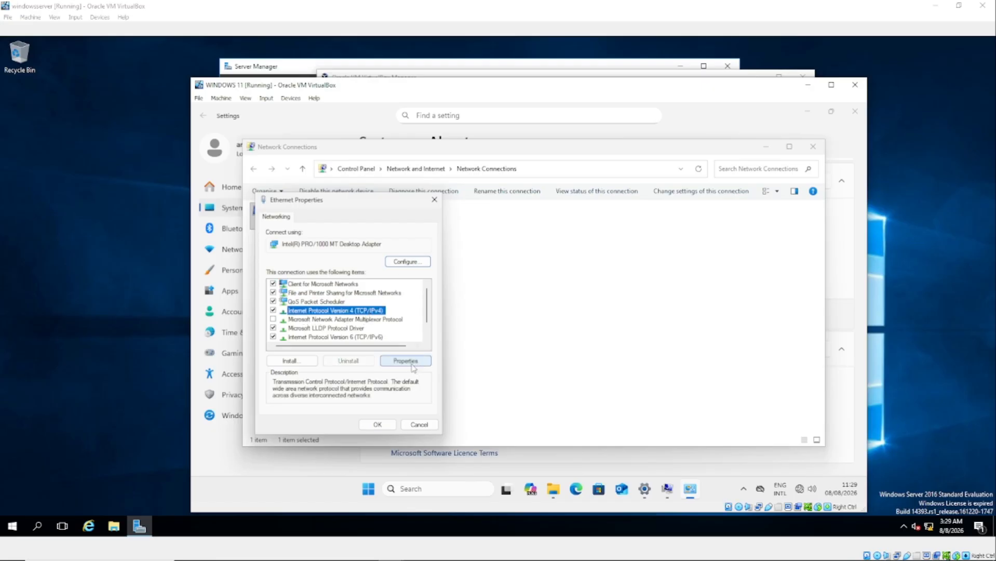
click(415, 362)
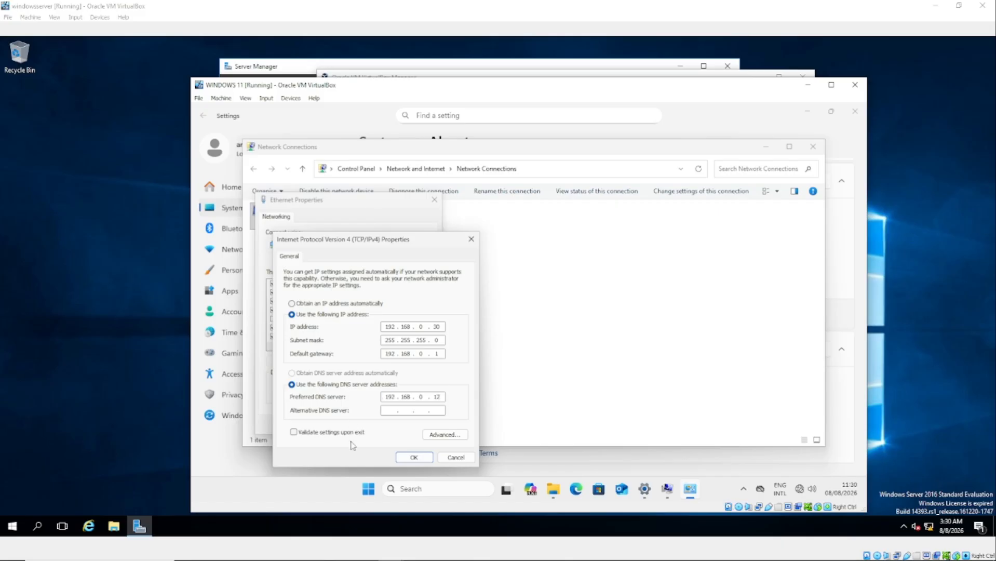
click(414, 456)
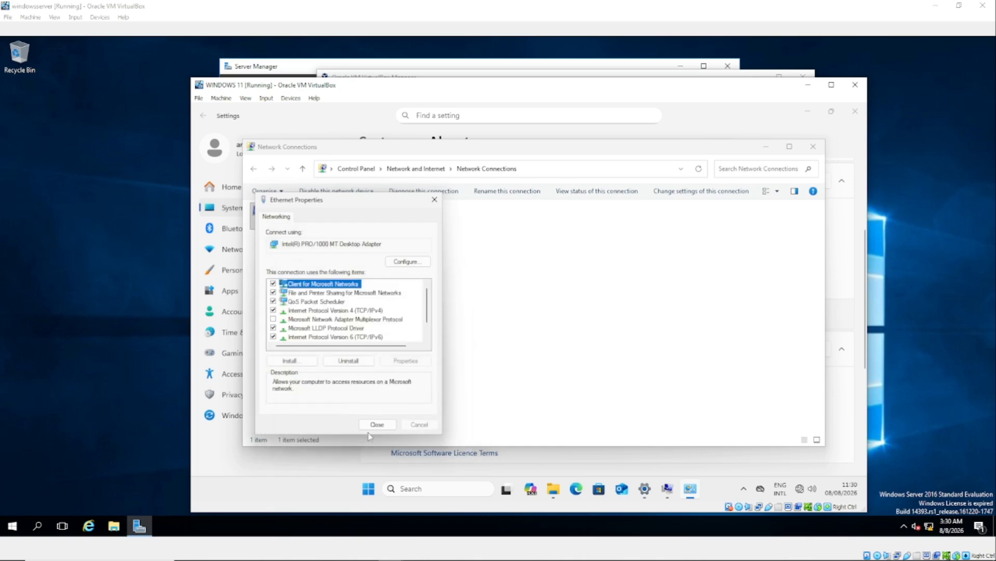
click(375, 426)
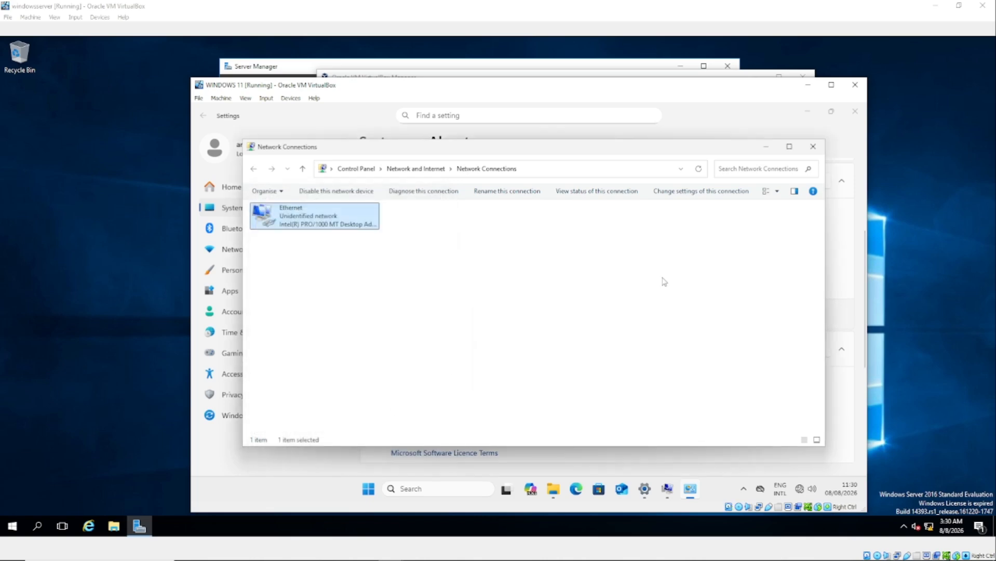
Close Network Connections and resubmit HR-PC's join to the amibba.com domain.
click(813, 149)
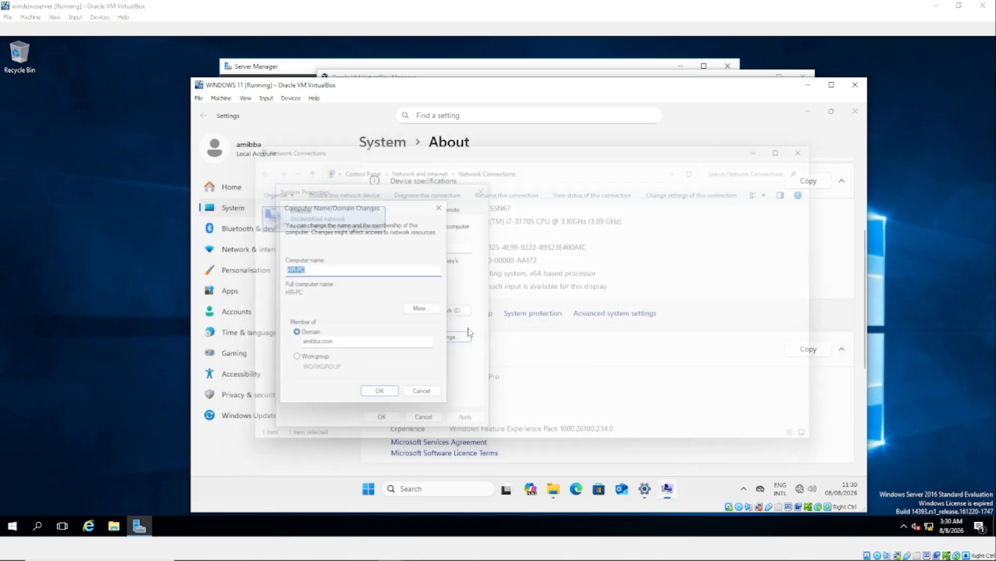
click(332, 270)
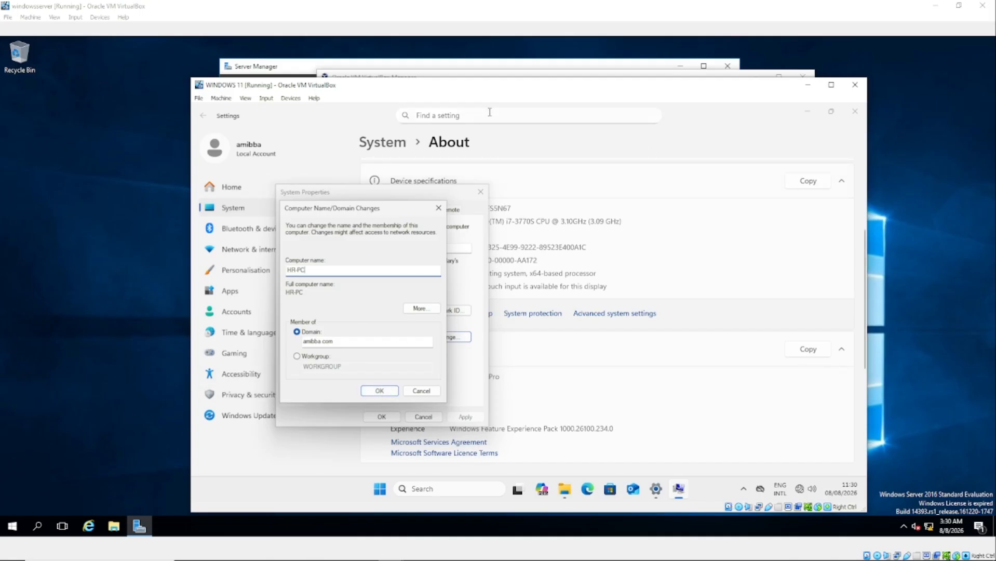
drag(489, 87, 614, 87)
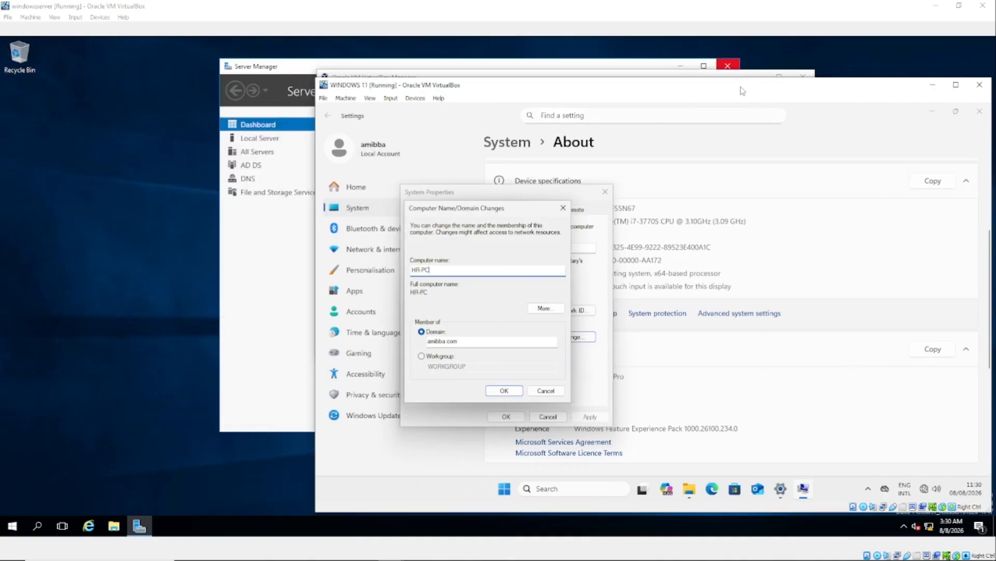
drag(741, 90, 556, 65)
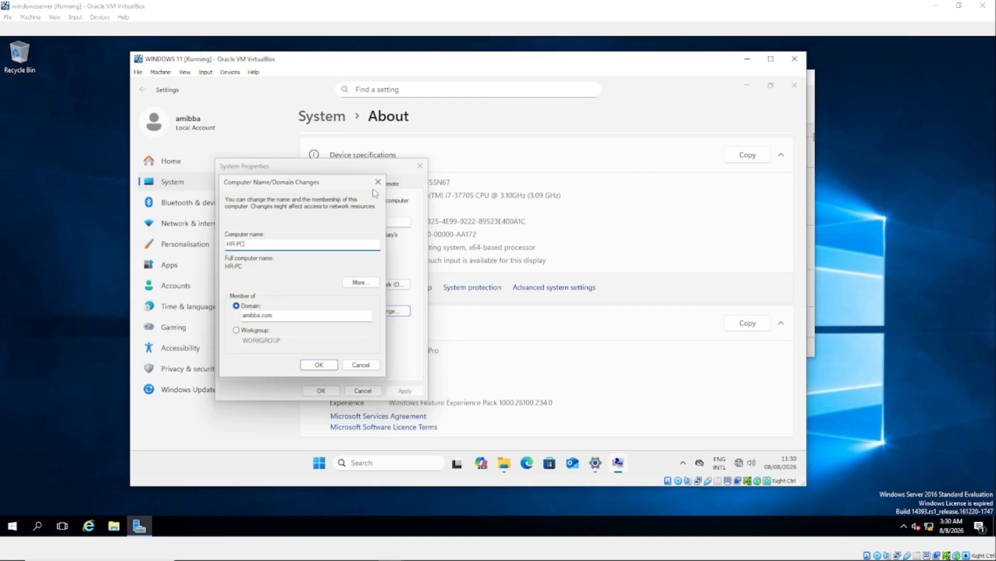
click(319, 364)
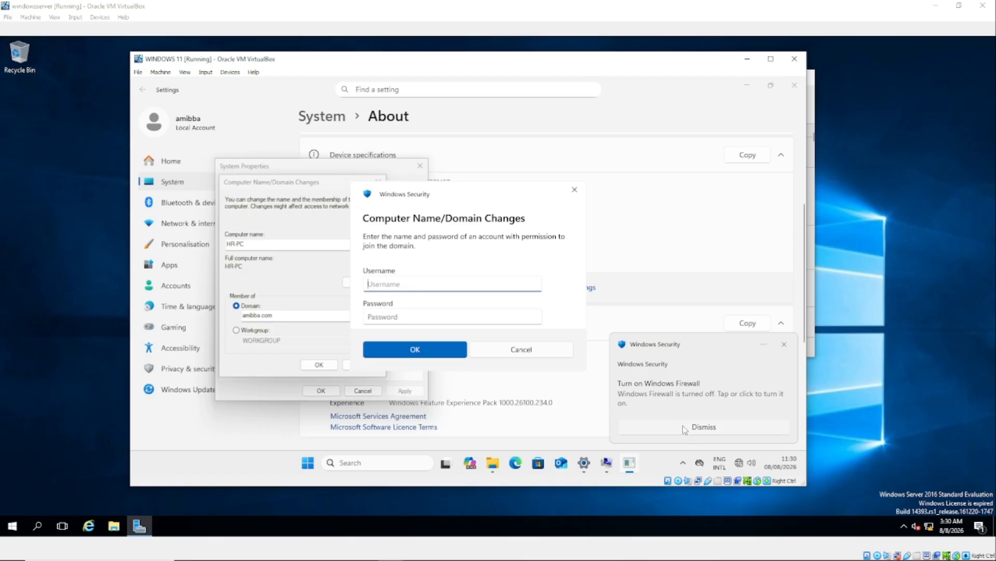
Authenticate as administrator with its password to complete the domain join.
click(401, 284)
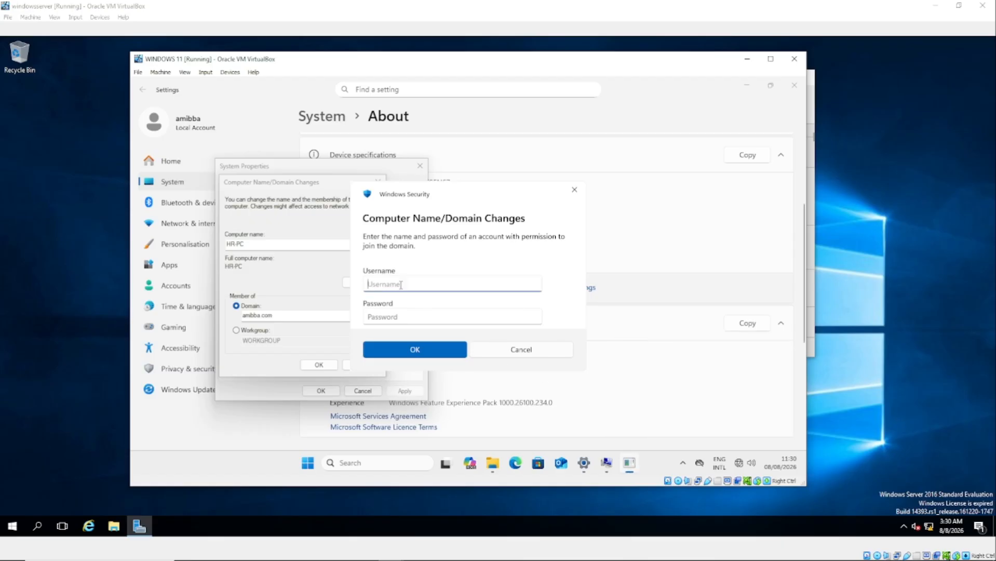
text(adminis)
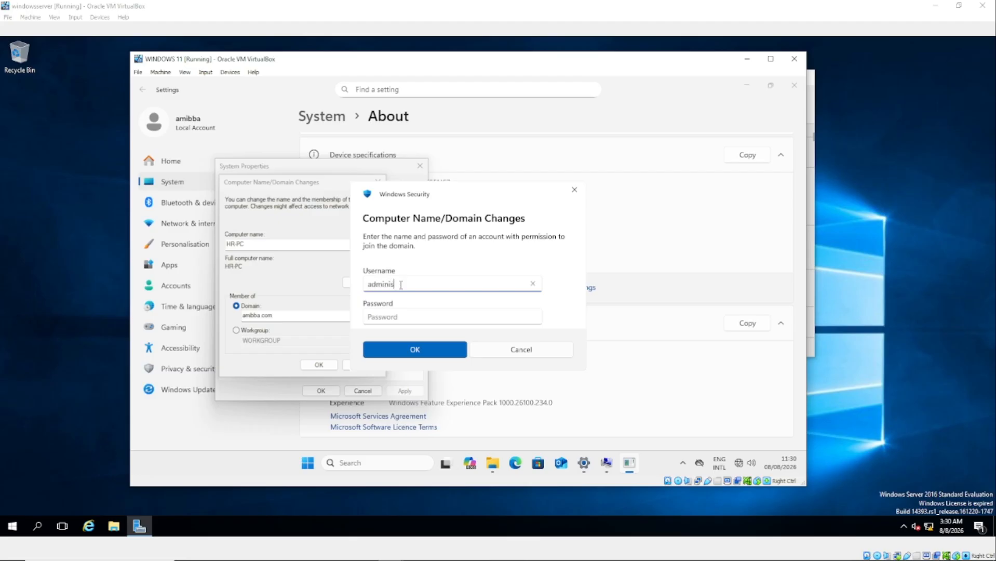
text(trator)
click(402, 316)
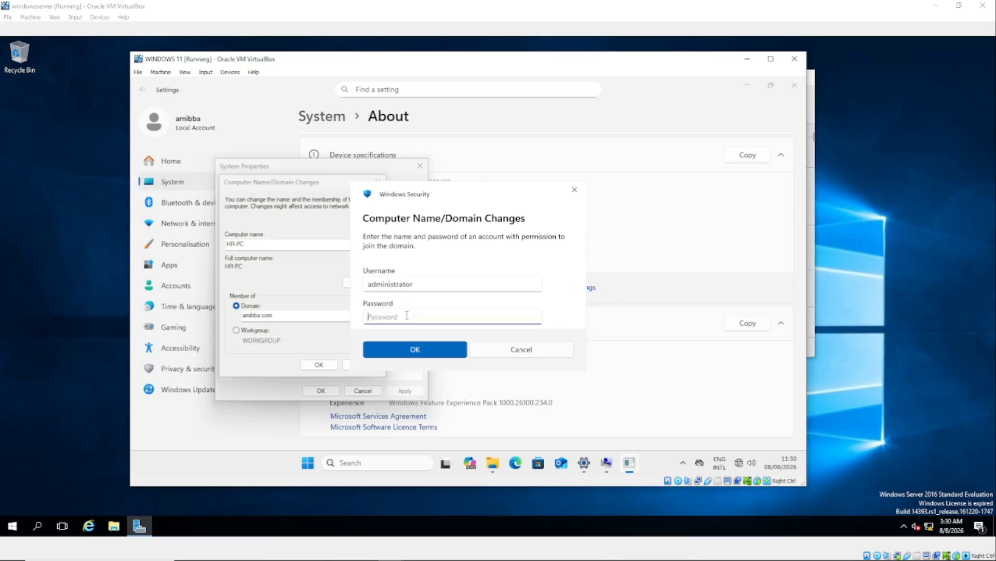
text(••••••)
click(420, 346)
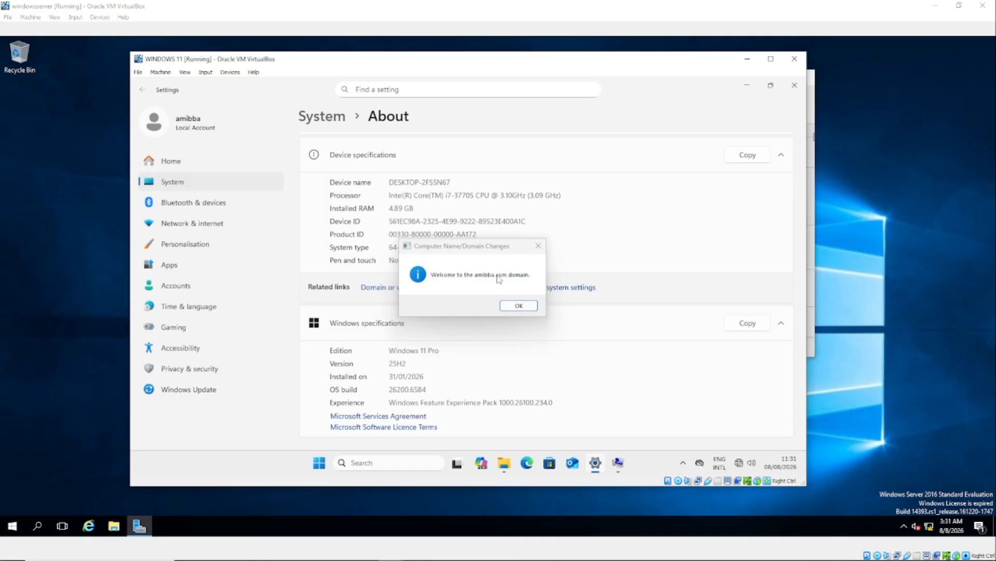
Acknowledge the welcome, DNS error and restart notices, close System Properties, and restart now.
click(518, 305)
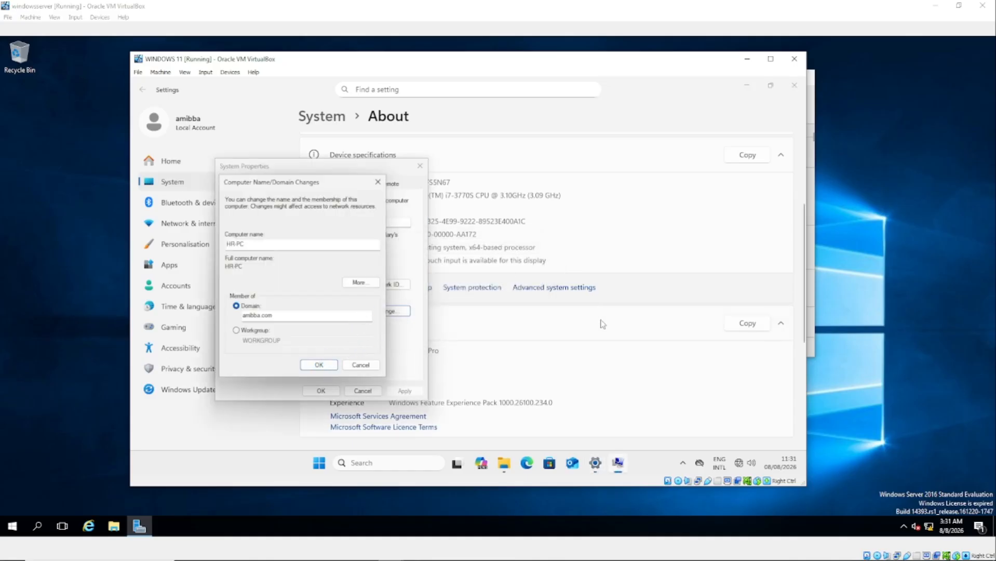
click(319, 364)
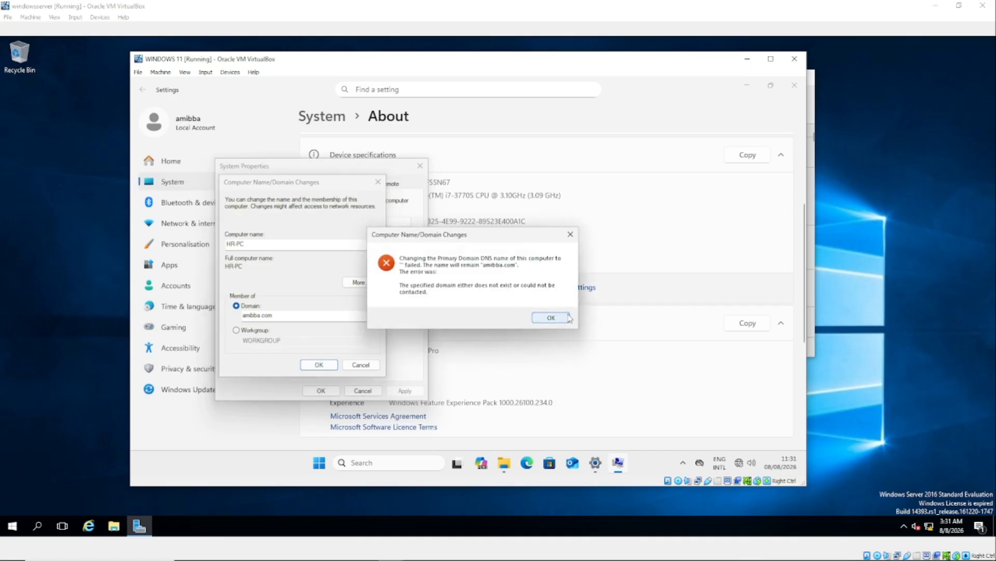
click(554, 318)
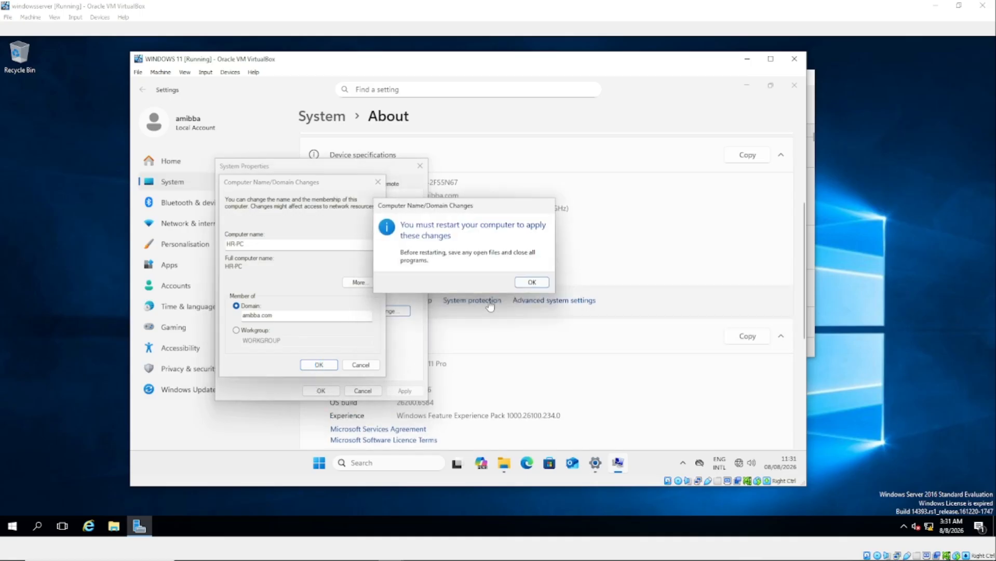
click(526, 283)
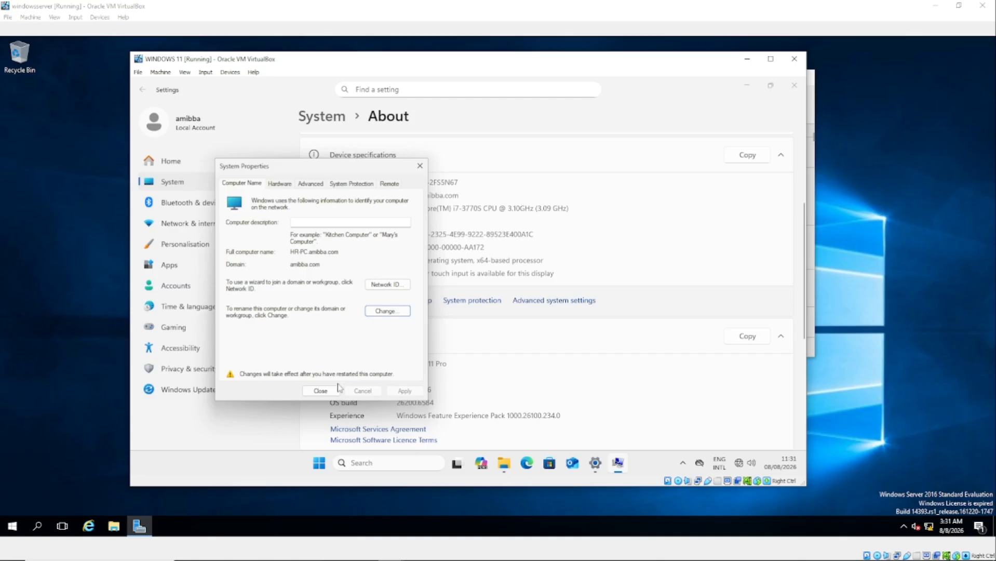
click(320, 392)
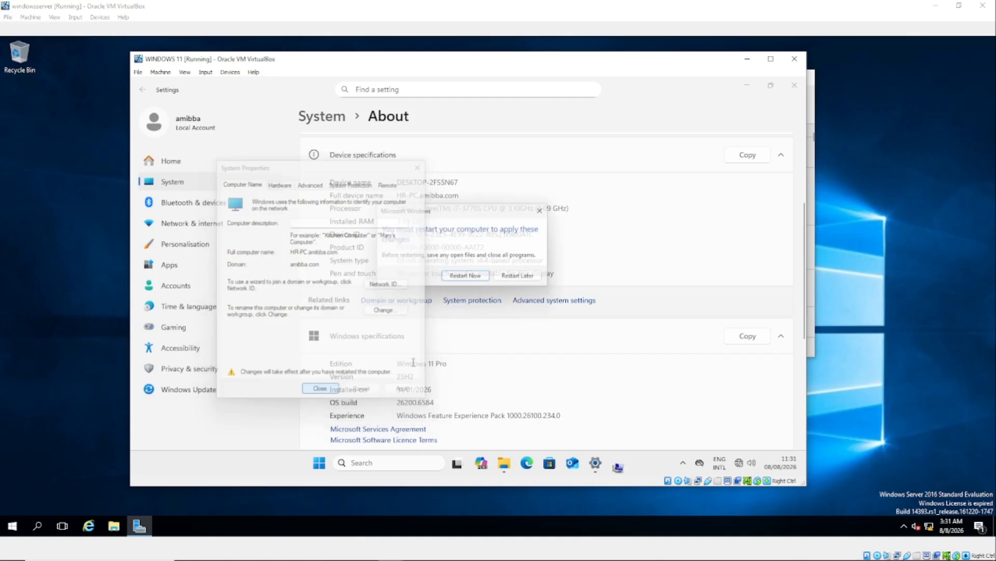
click(467, 282)
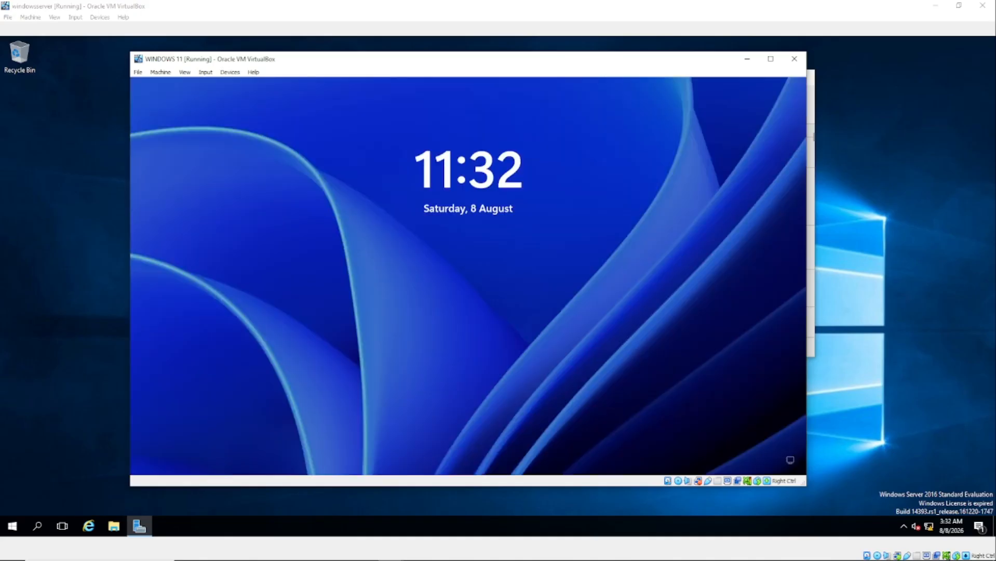
Unlock the restarted guest and sign in with the amibba account password.
click(448, 290)
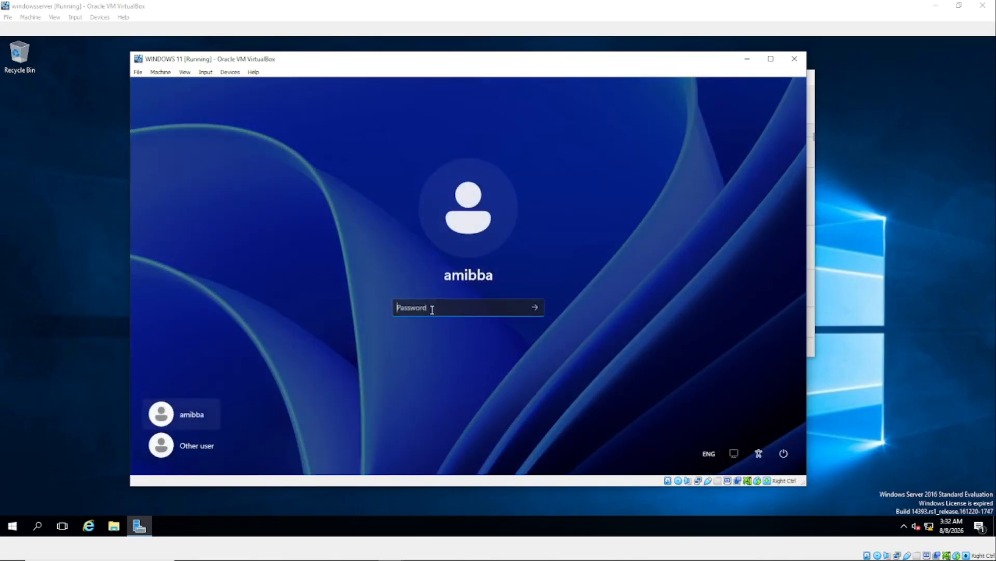
text(*******)
key(Return)
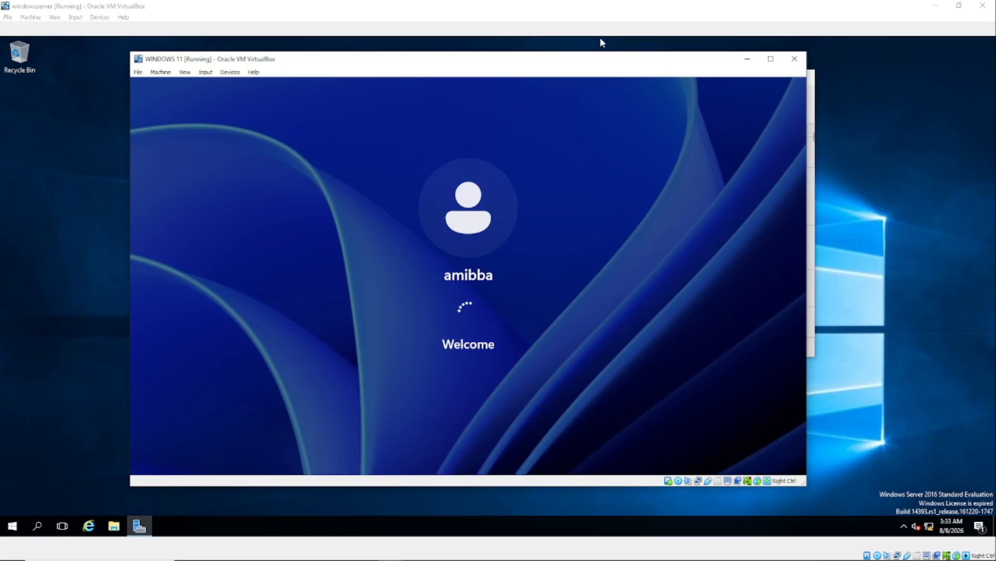
drag(584, 70, 610, 76)
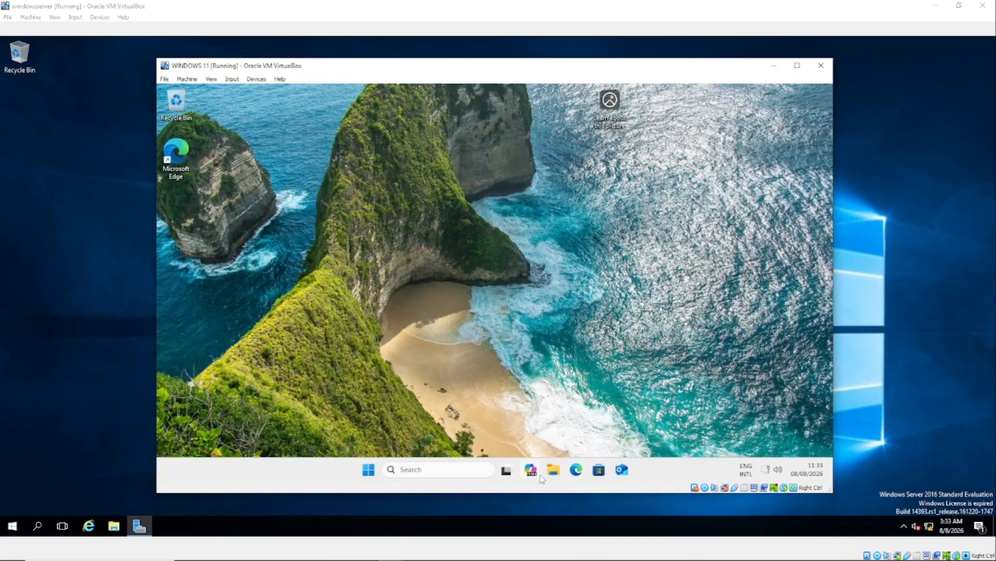
Choose Switch user from the amibba account menu in Start.
click(370, 472)
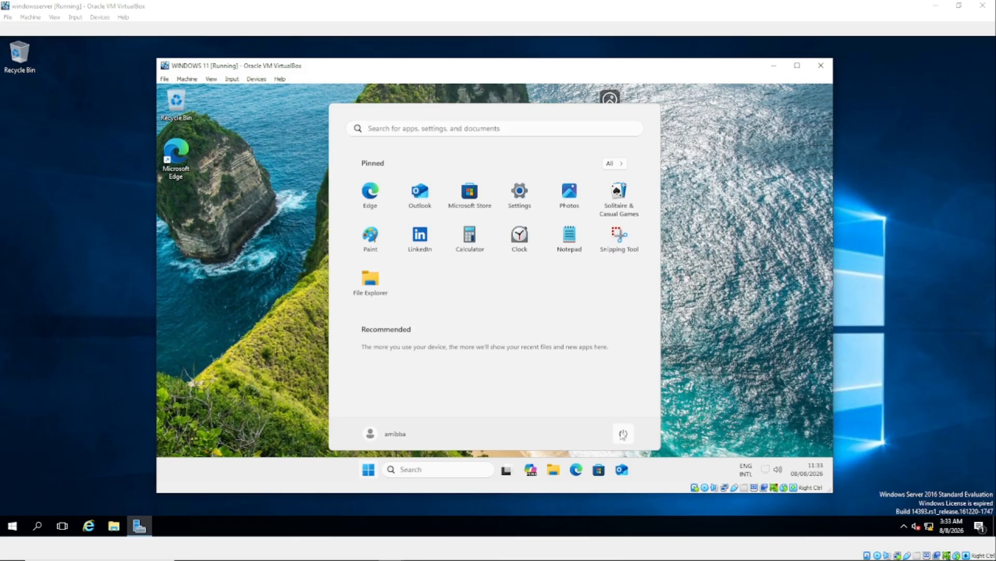
click(621, 433)
click(626, 415)
click(622, 434)
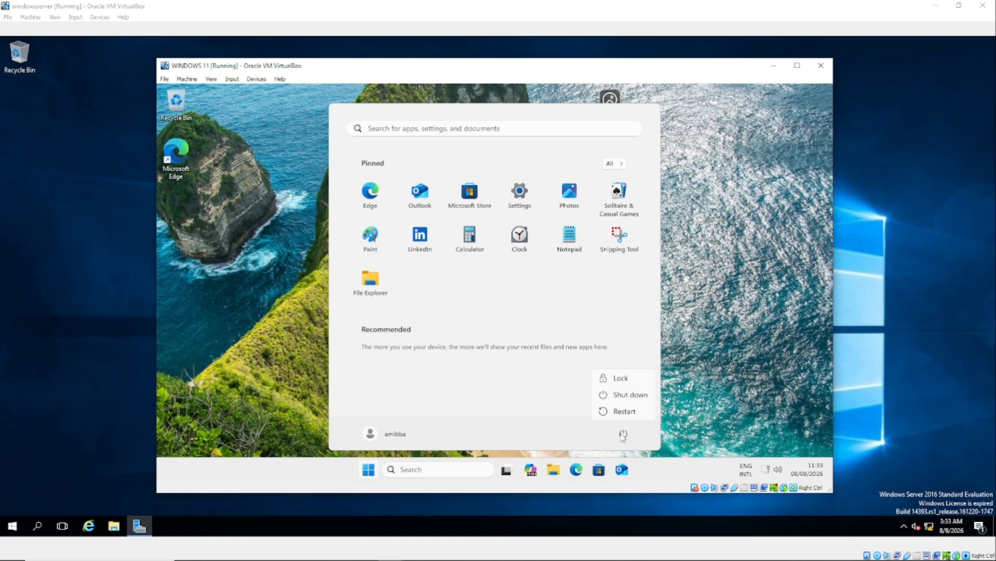
click(393, 434)
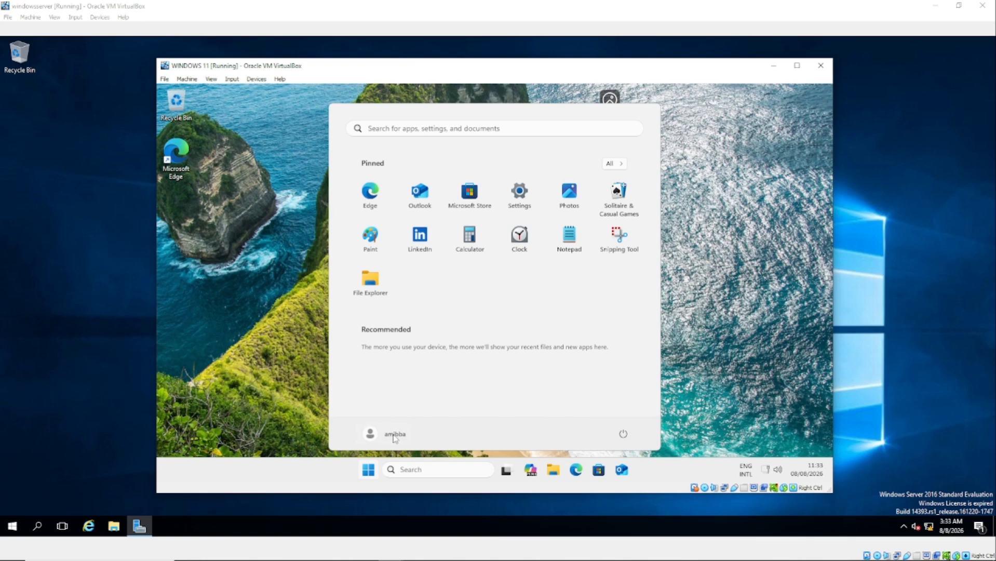
click(394, 436)
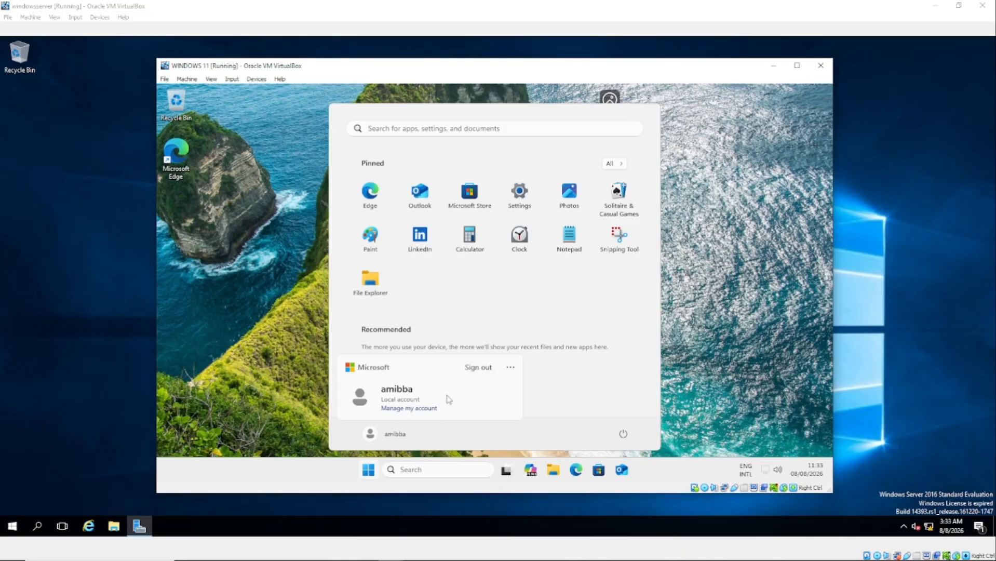
click(511, 369)
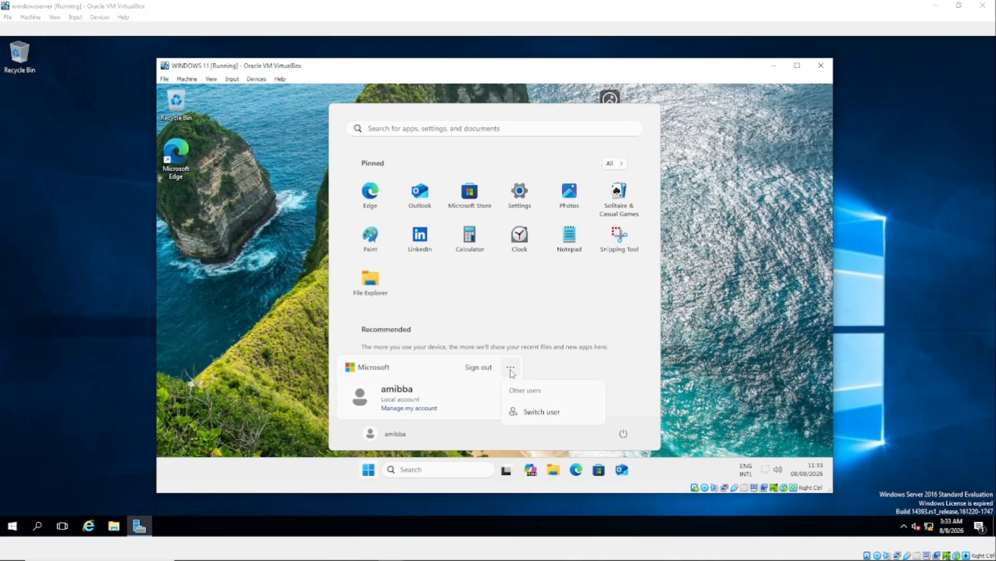
click(543, 413)
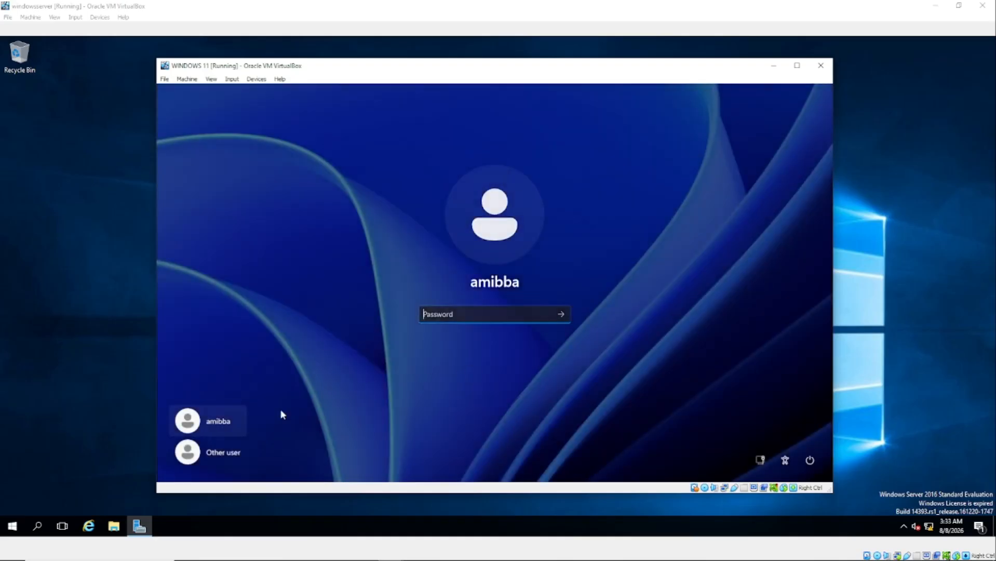
Attempt an Other user sign-in as 'administrator' with its password, then dismiss the incorrect-password error.
click(219, 456)
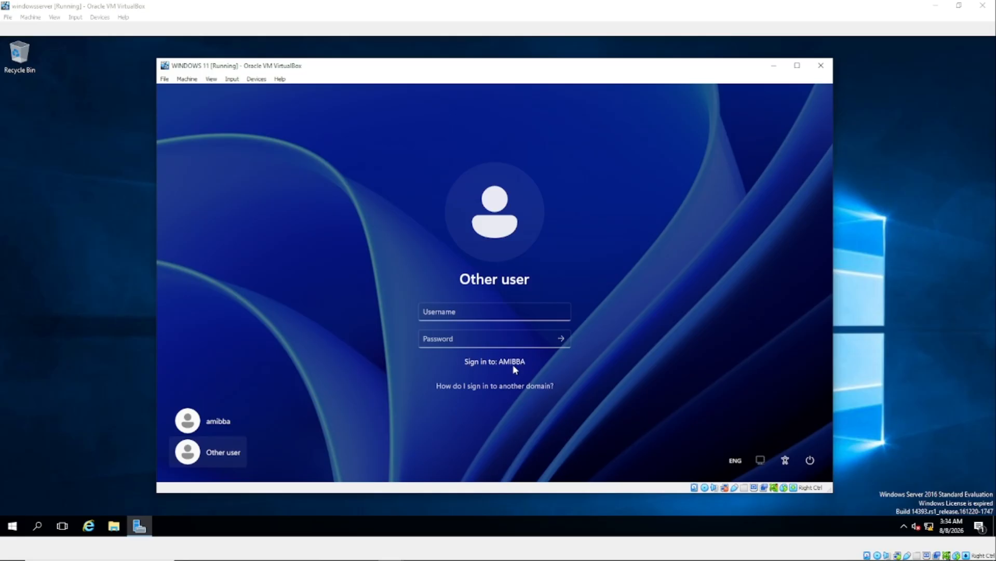
click(451, 332)
click(450, 312)
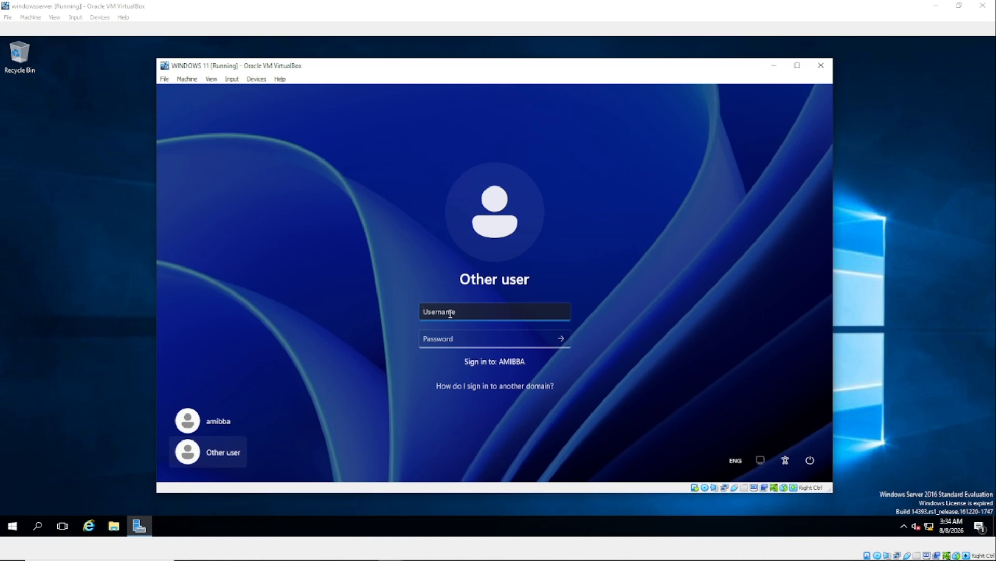
text(administrator)
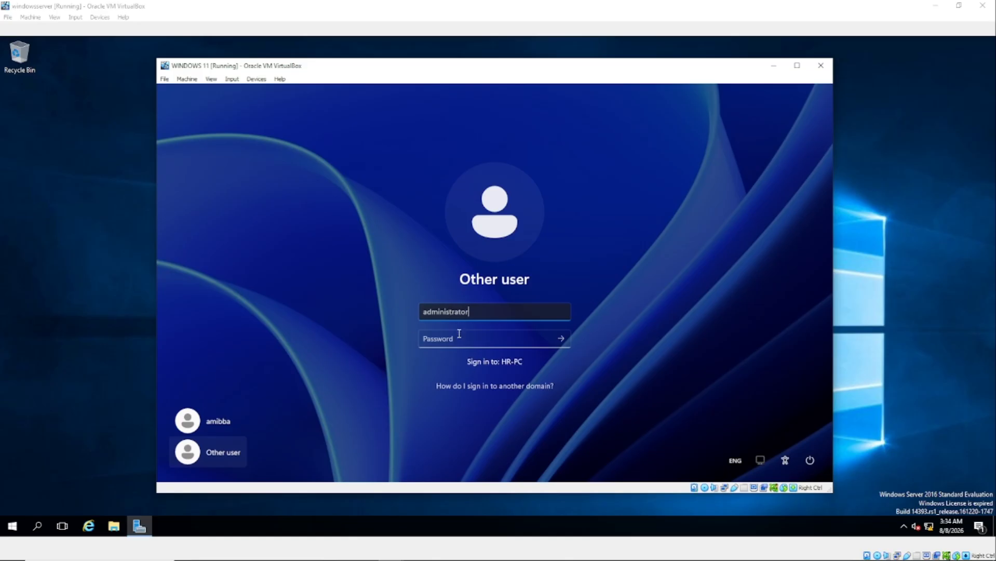
click(457, 338)
text(•••••)
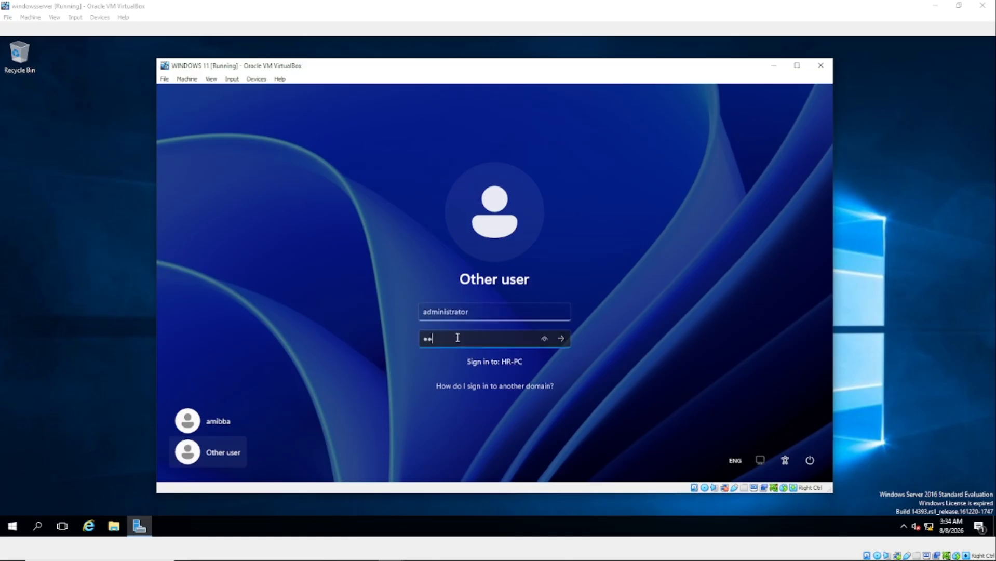
text(••)
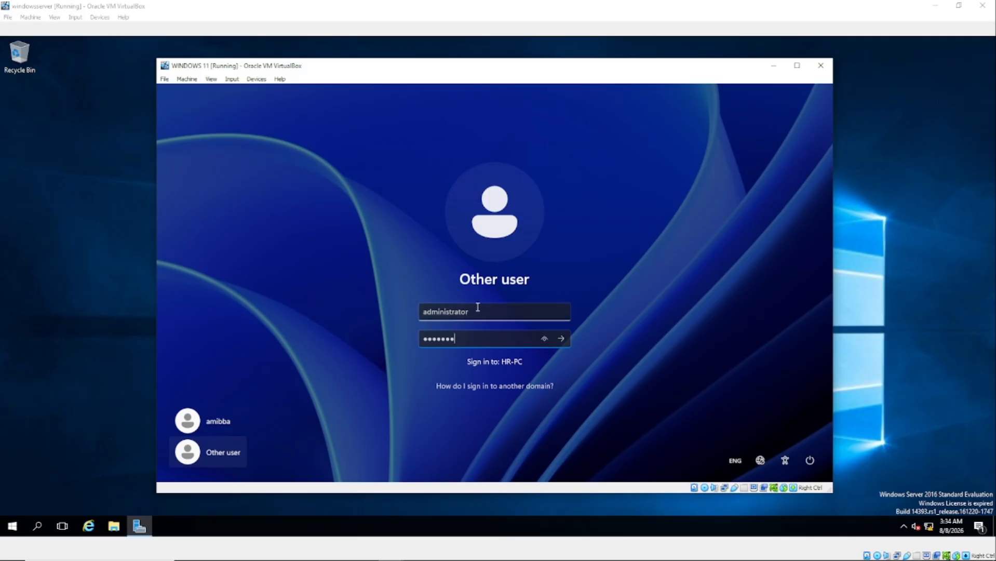
click(564, 338)
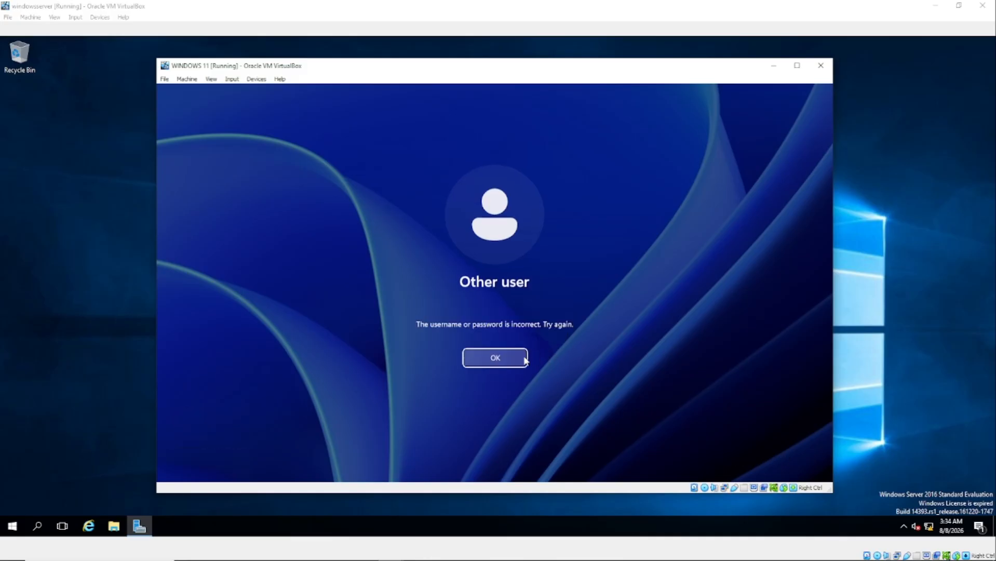
click(503, 364)
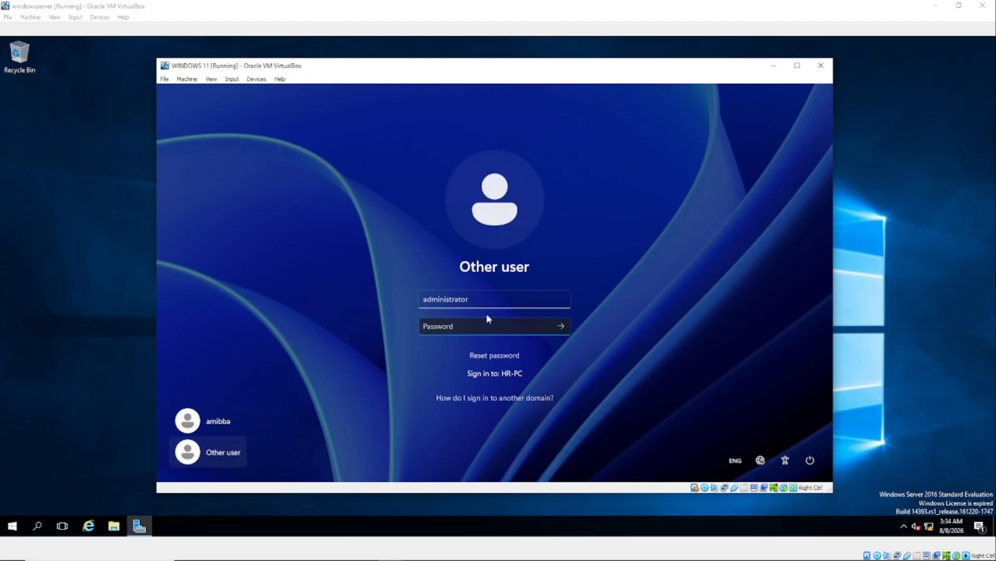
Retry the password, then sign in as 'amibba\administrator' with the domain administrator password.
text(•••••••)
key(Return)
key(Return)
click(423, 299)
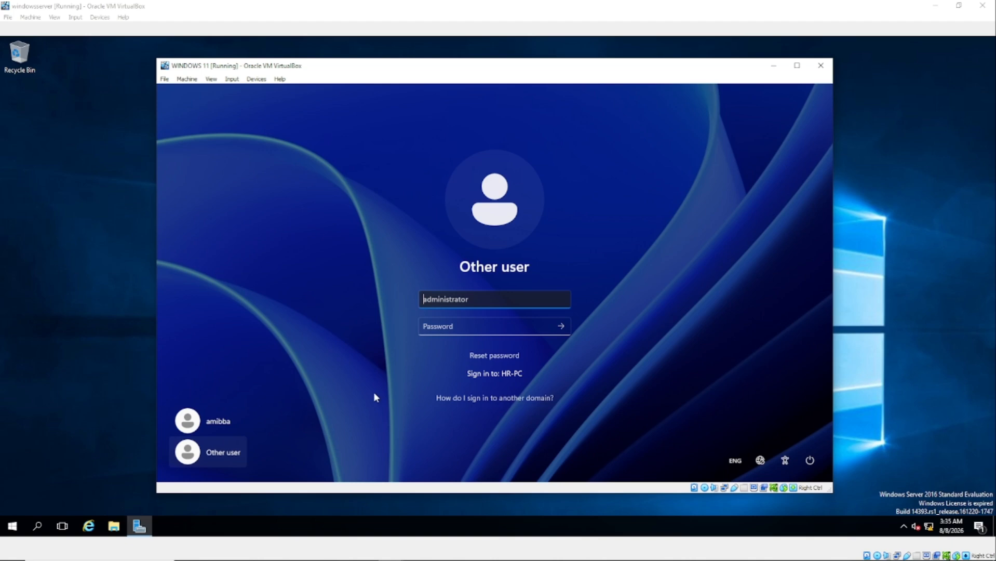
text(ma)
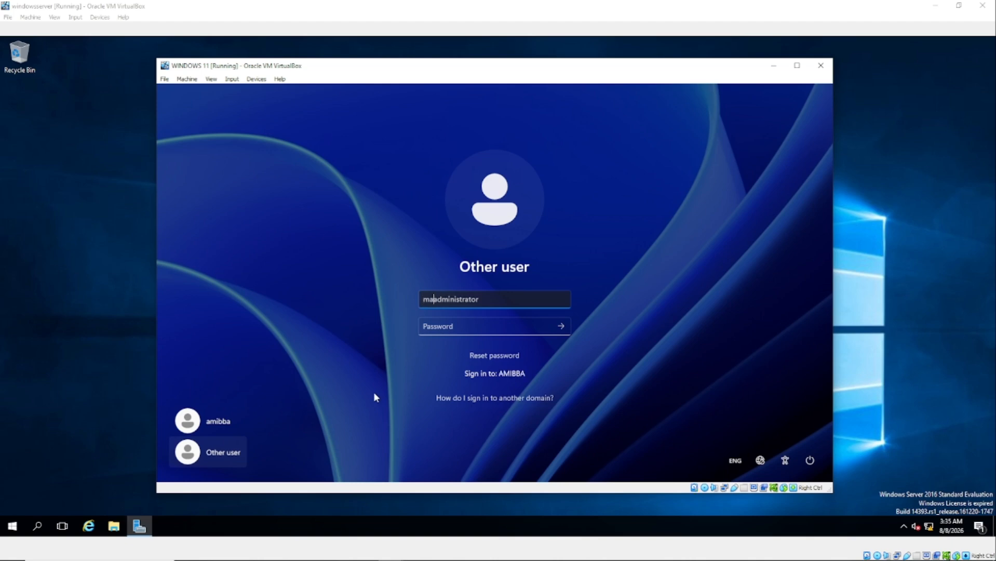
key(BackSpace)
key(BackSpace)
text(amibba\)
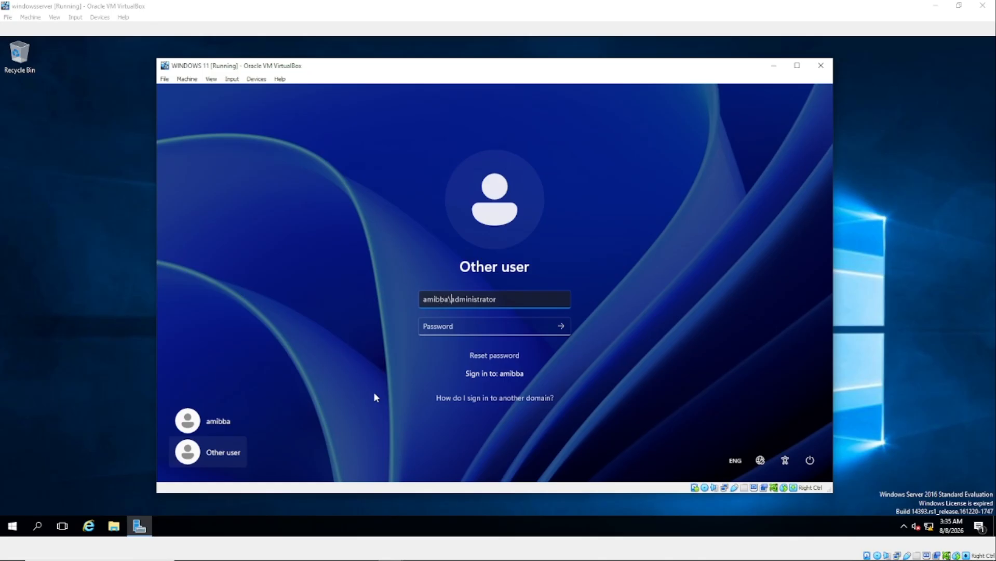
click(460, 327)
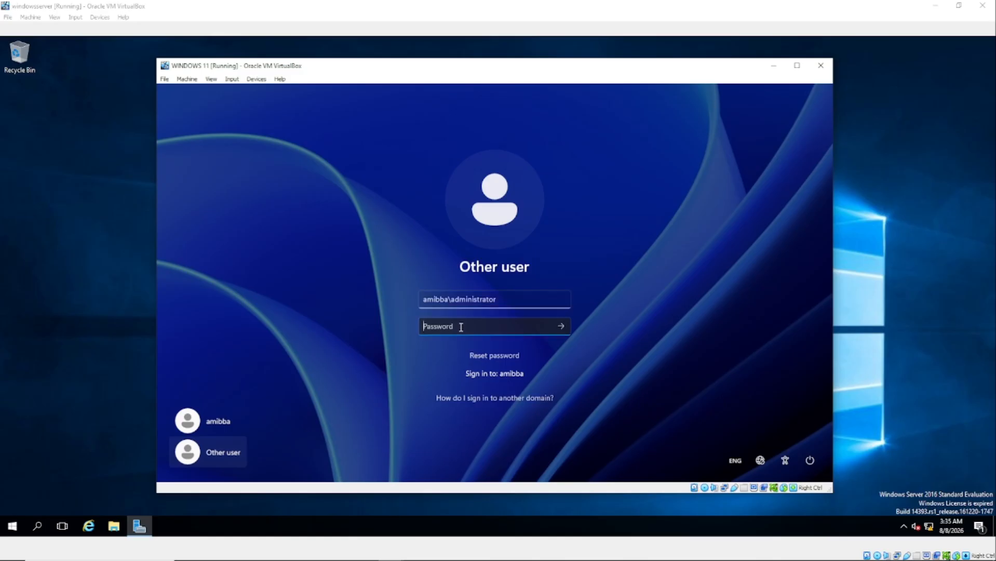
text(*******)
click(560, 331)
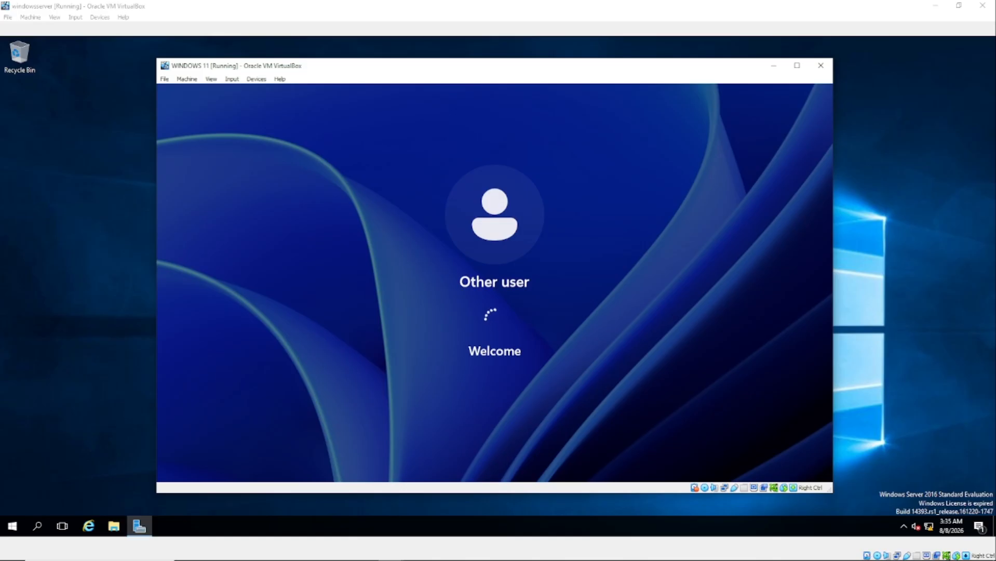